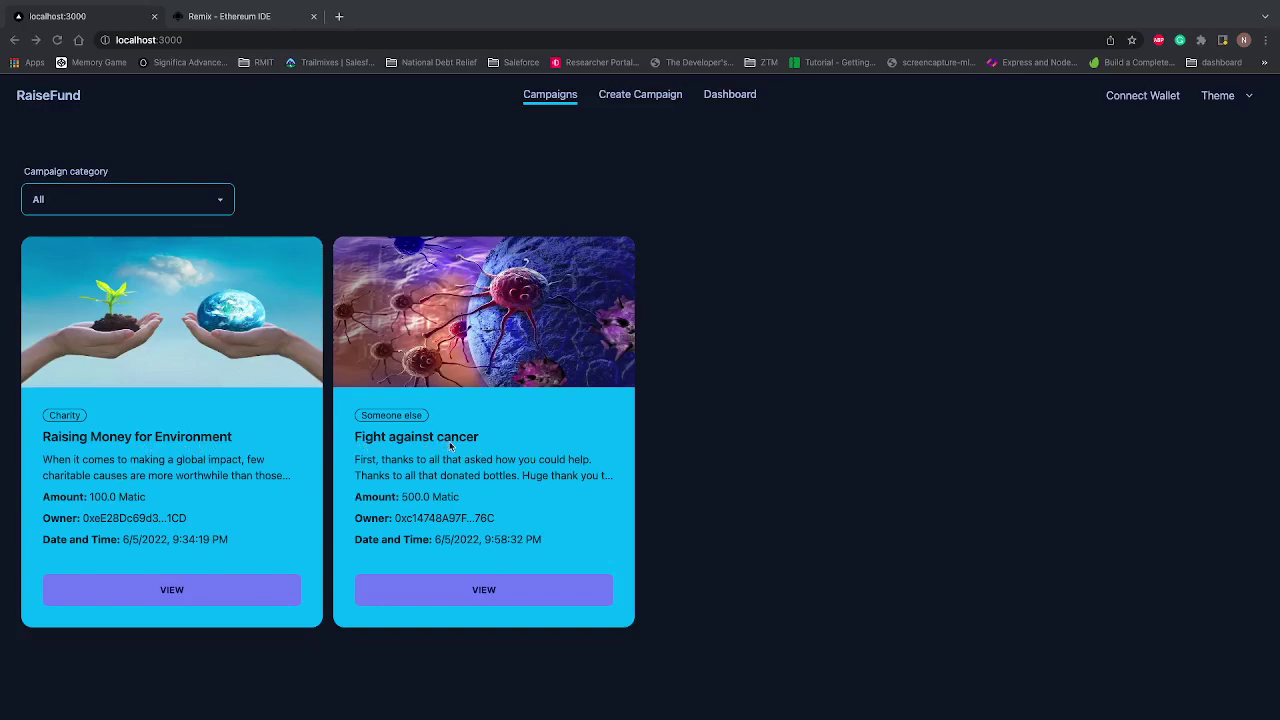
# View the available campaign category filters and keep all campaigns shown.
pyautogui.click(164, 205)
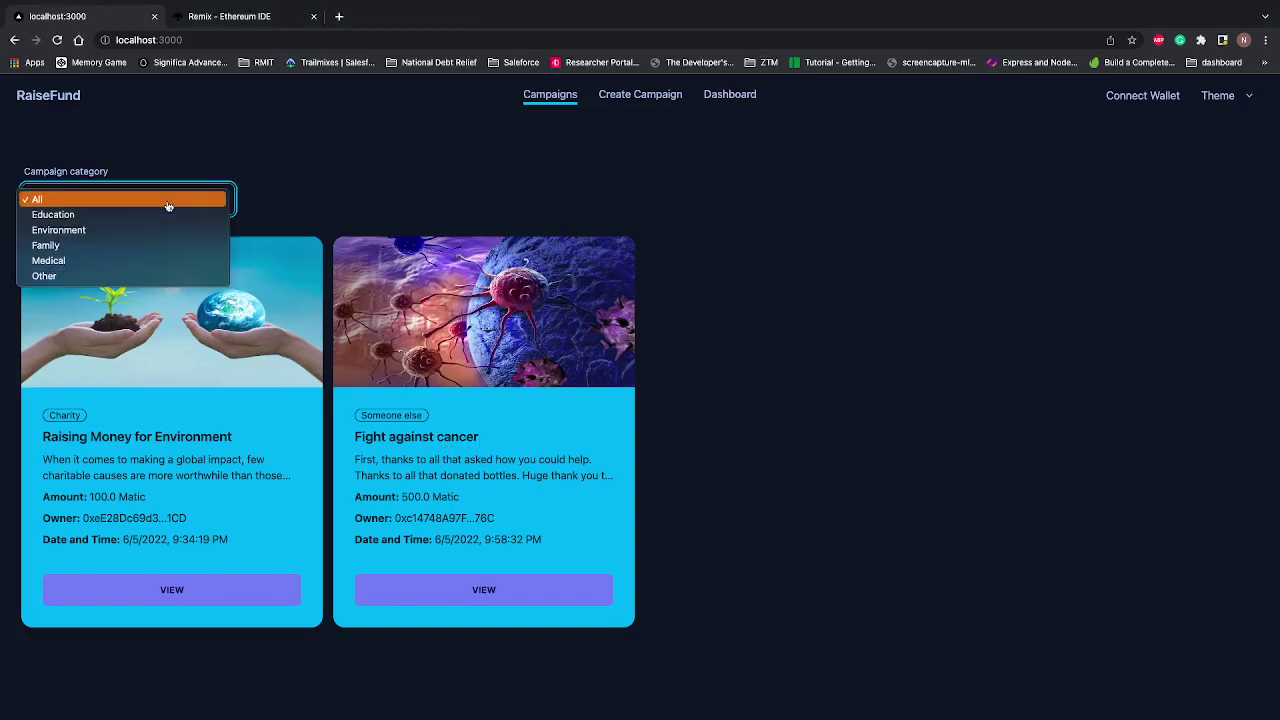
pyautogui.click(344, 185)
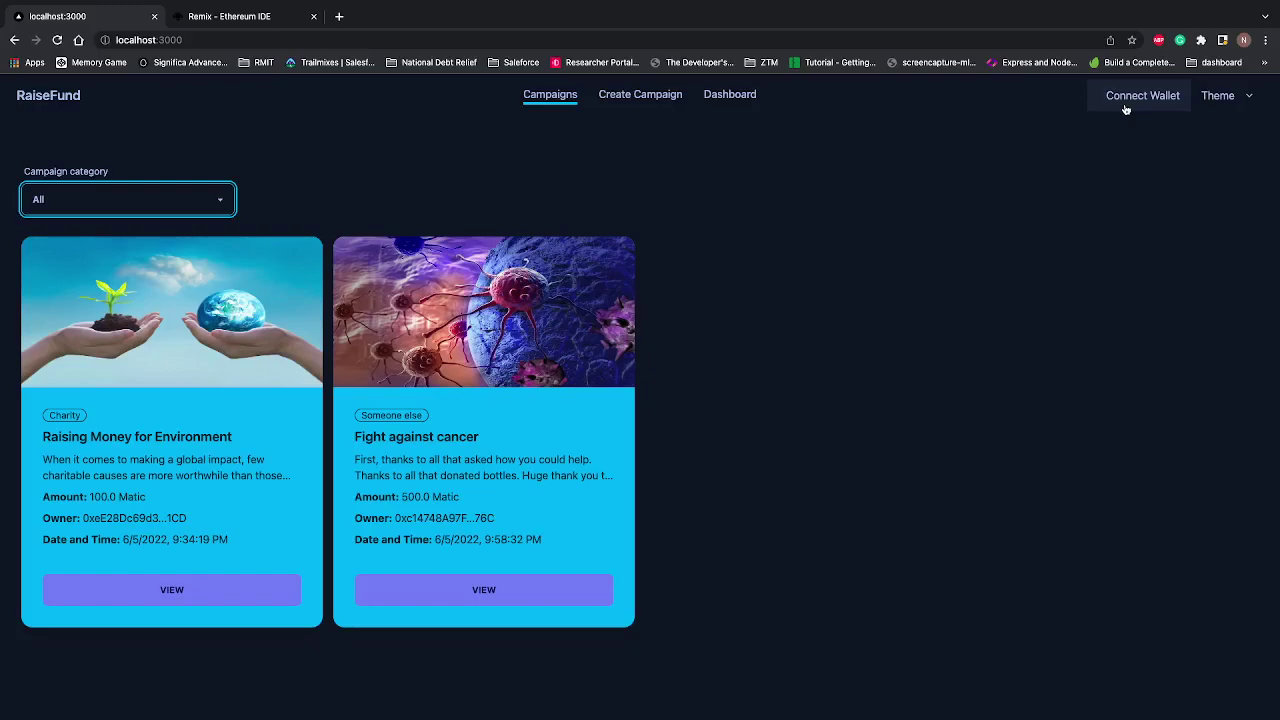
# Preview the Light, Aqua 2, Night and Coffee themes, and return the site to the Night theme.
pyautogui.click(1222, 96)
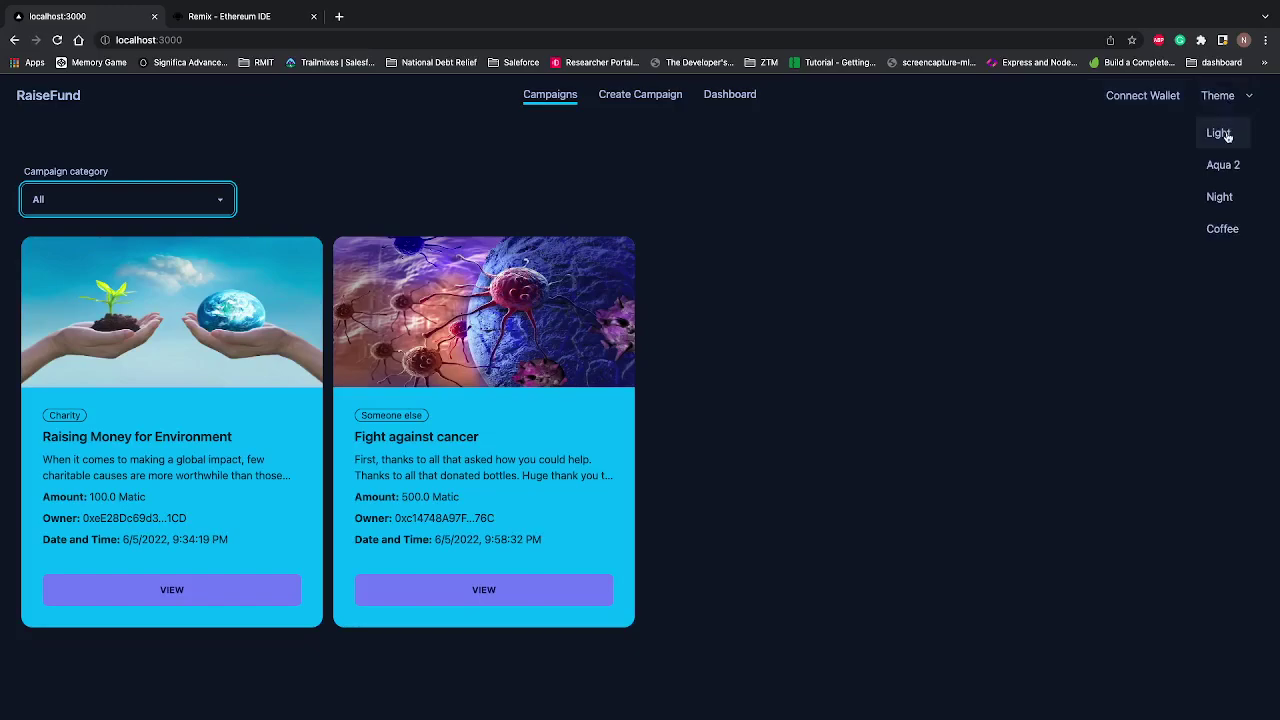
pyautogui.click(1222, 132)
pyautogui.click(1224, 165)
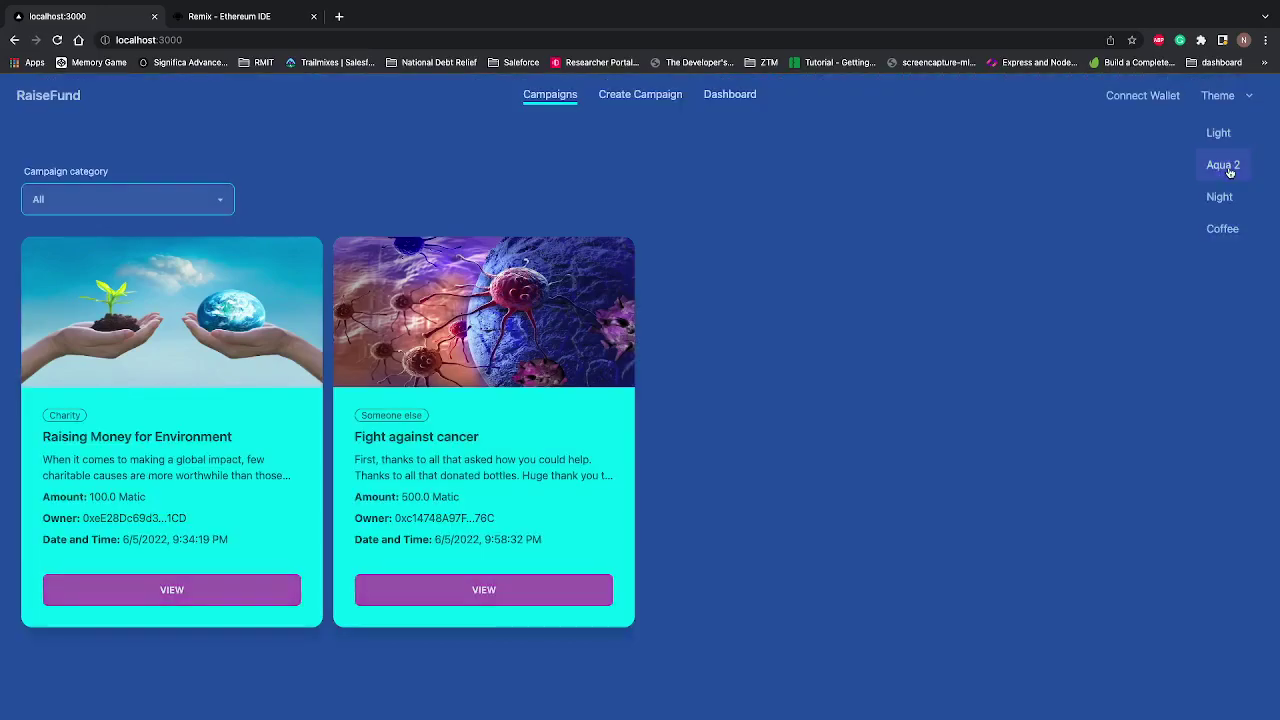
pyautogui.click(1226, 198)
pyautogui.click(1226, 228)
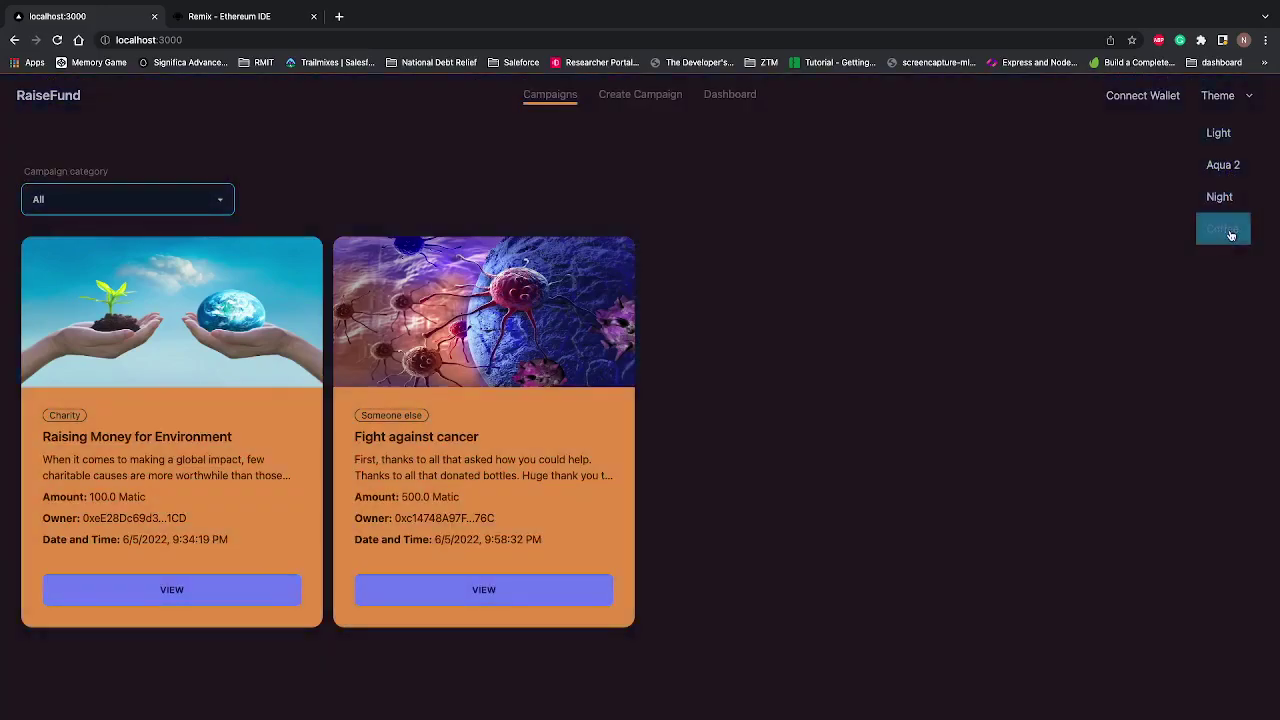
pyautogui.click(1230, 196)
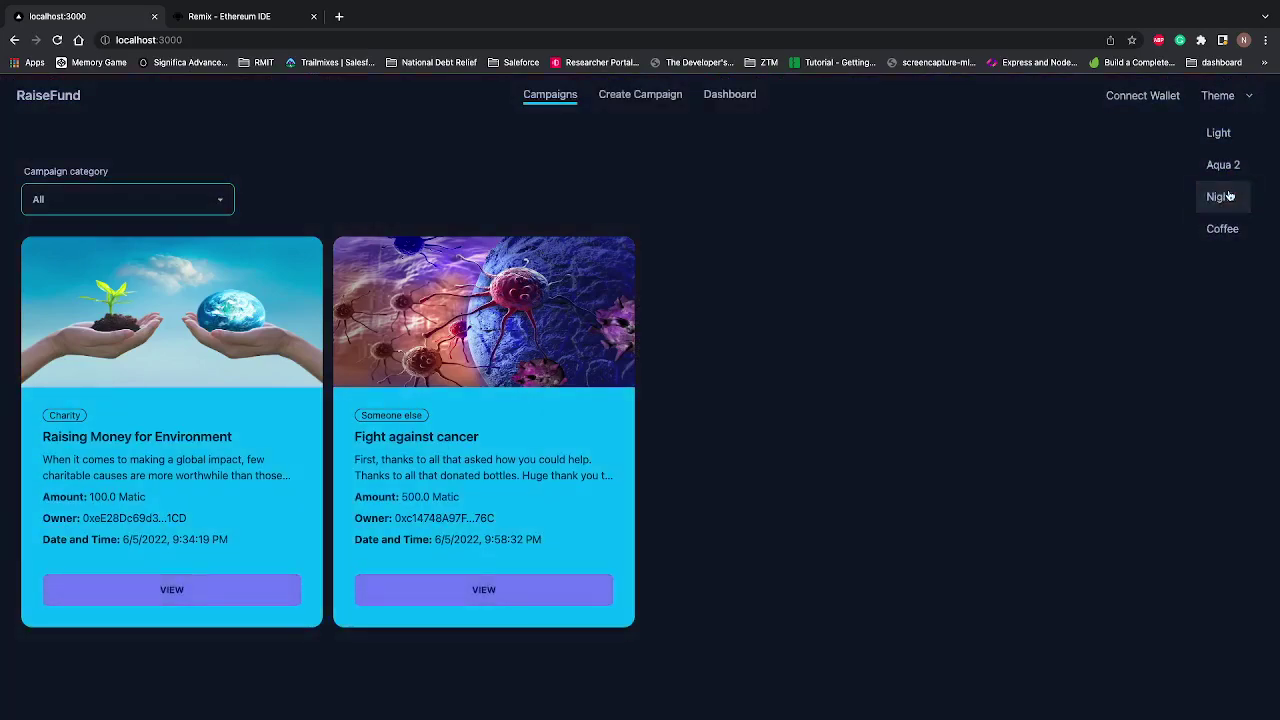
pyautogui.click(948, 248)
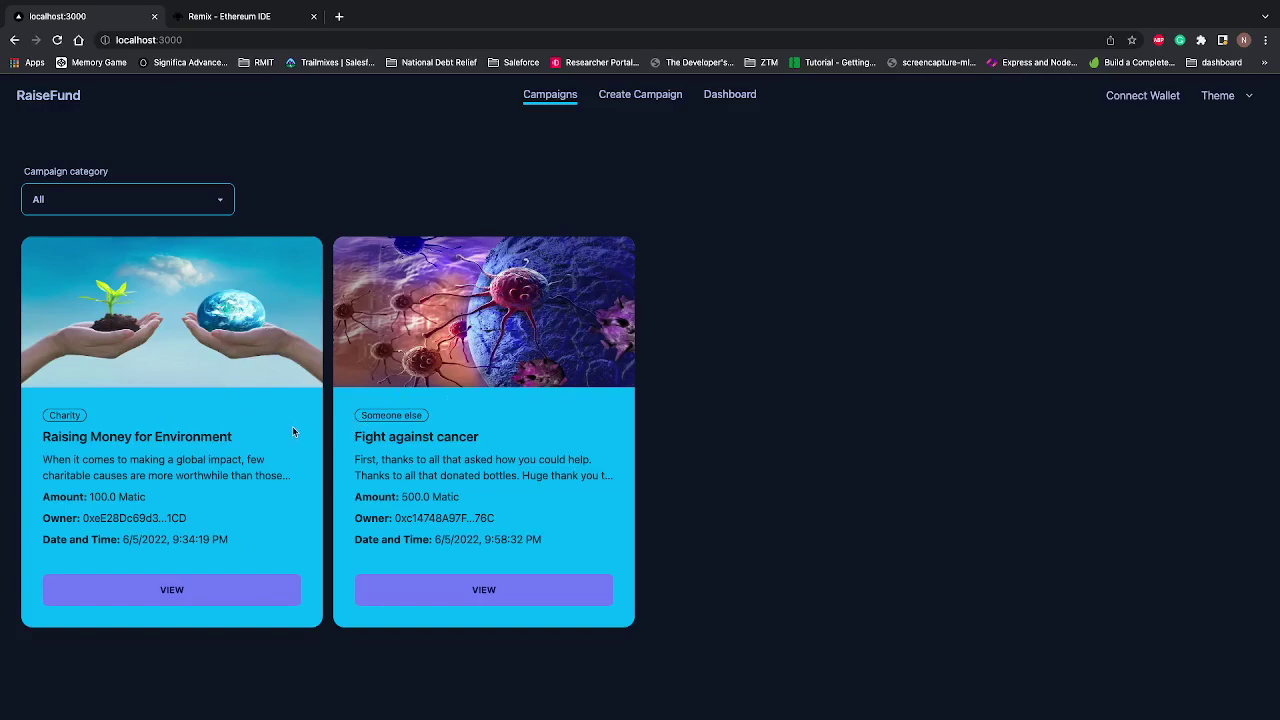
# Open the "Fight against cancer" campaign from your own campaigns on the dashboard and look over its details.
pyautogui.click(744, 99)
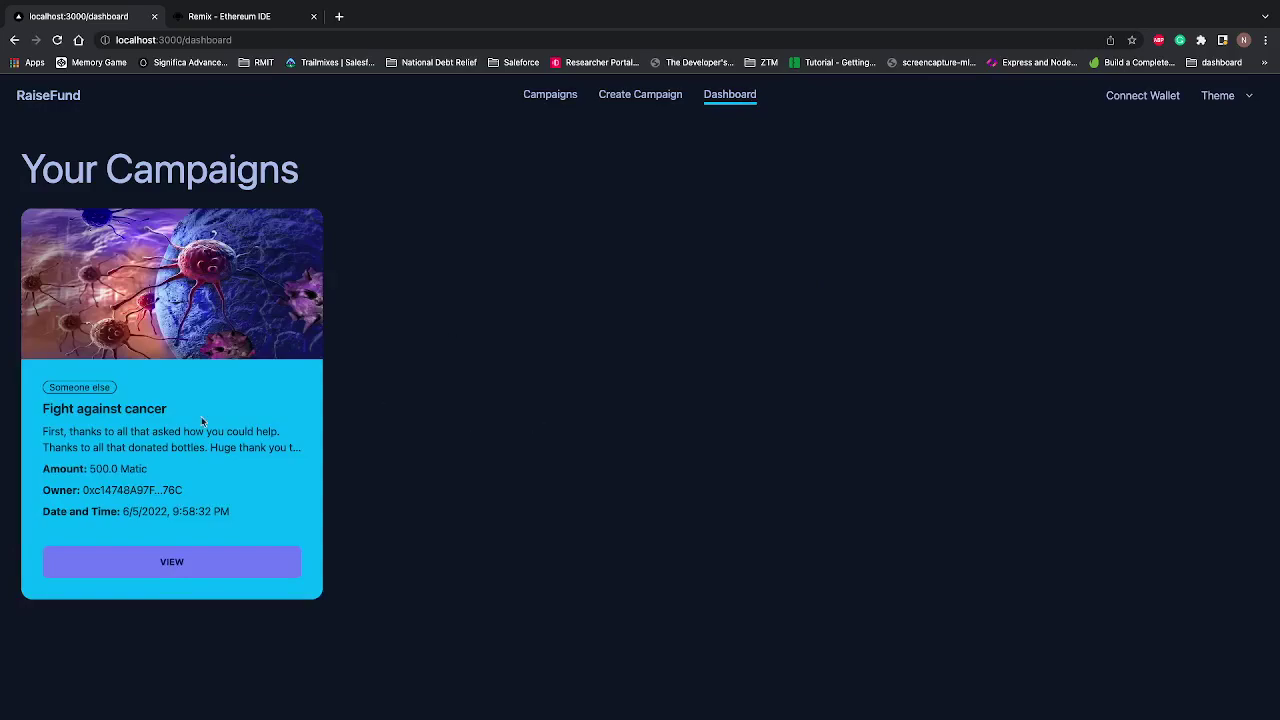
pyautogui.click(147, 568)
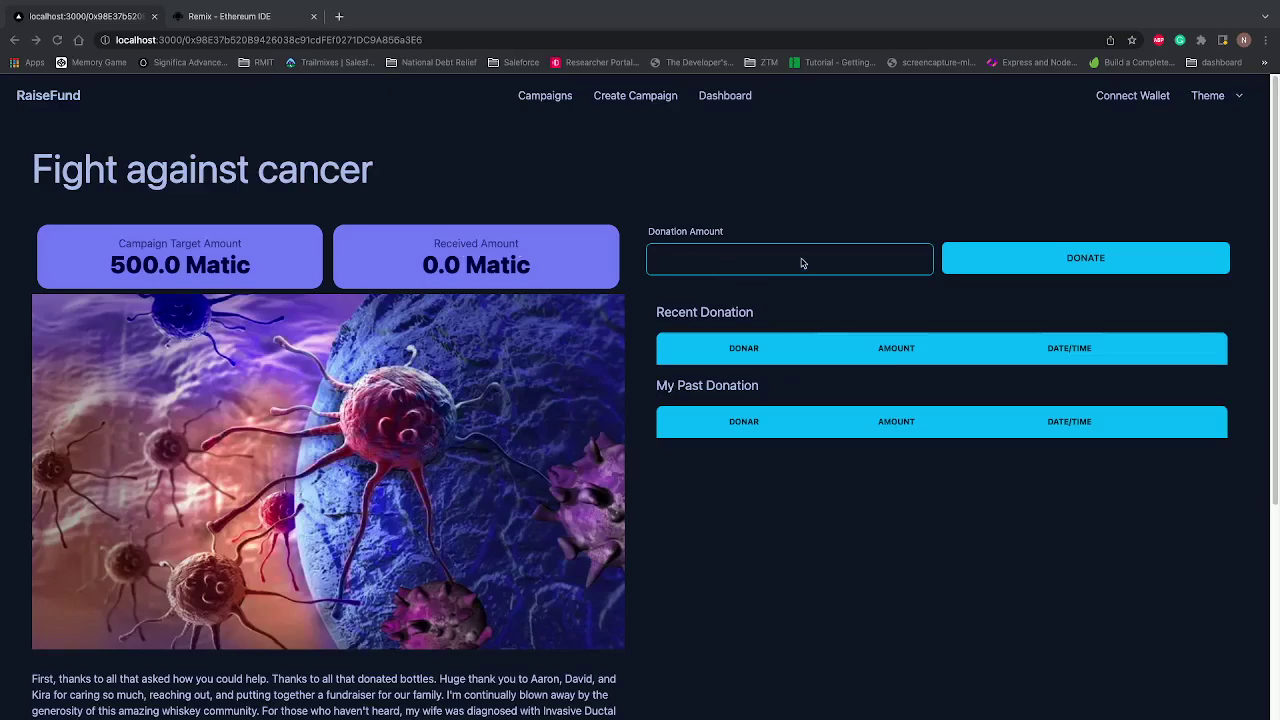
pyautogui.scroll(-3, 782, 503)
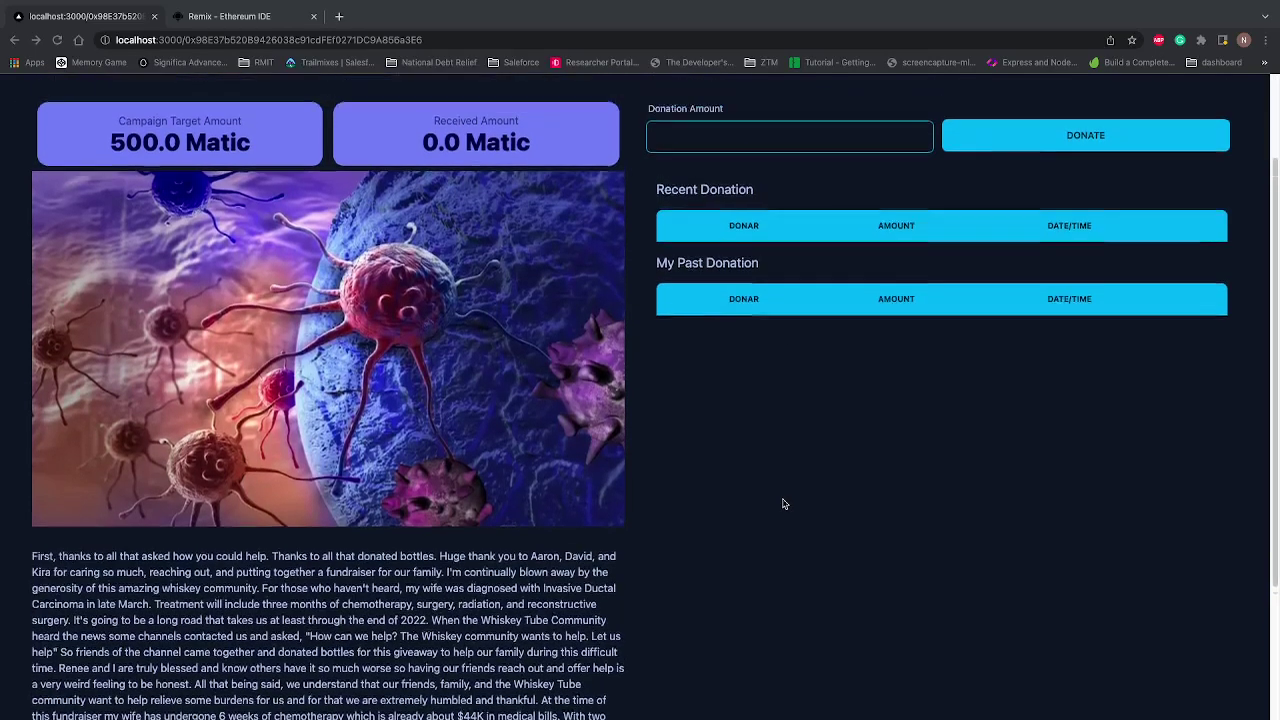
pyautogui.scroll(3, 782, 503)
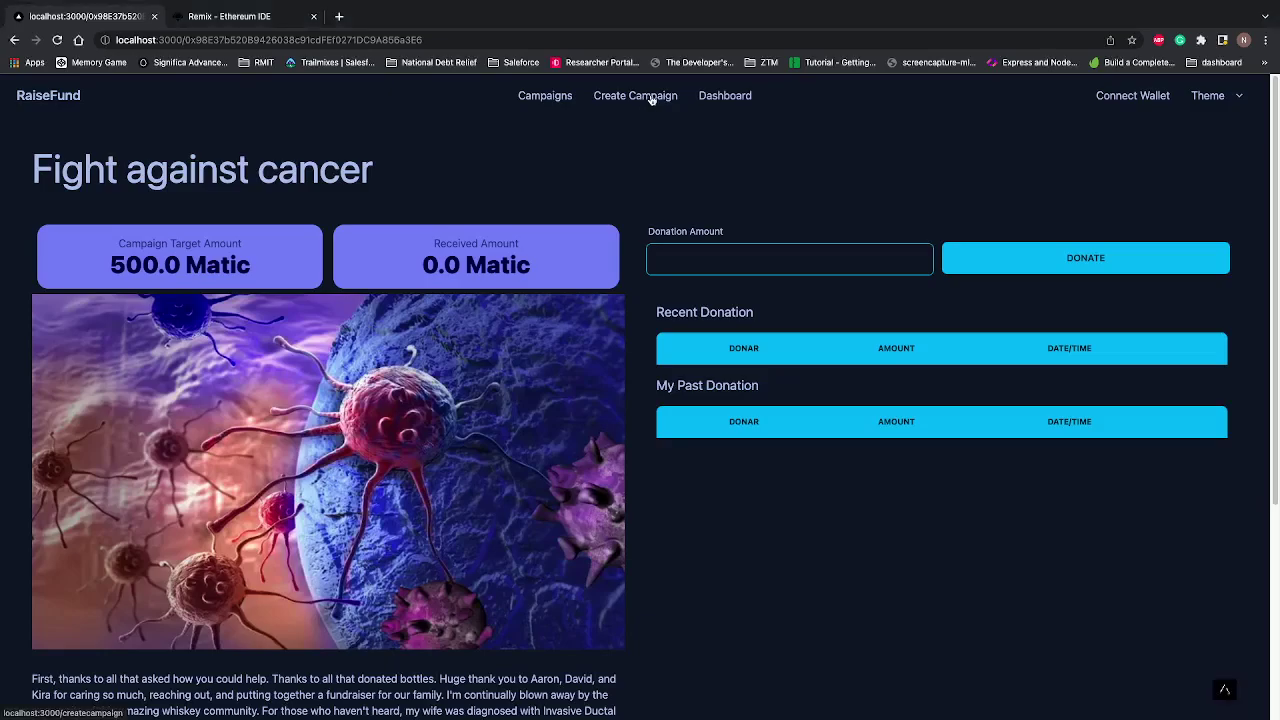
# Start a new campaign titled "Help improve children's education" with a target amount of 1000.
pyautogui.click(651, 99)
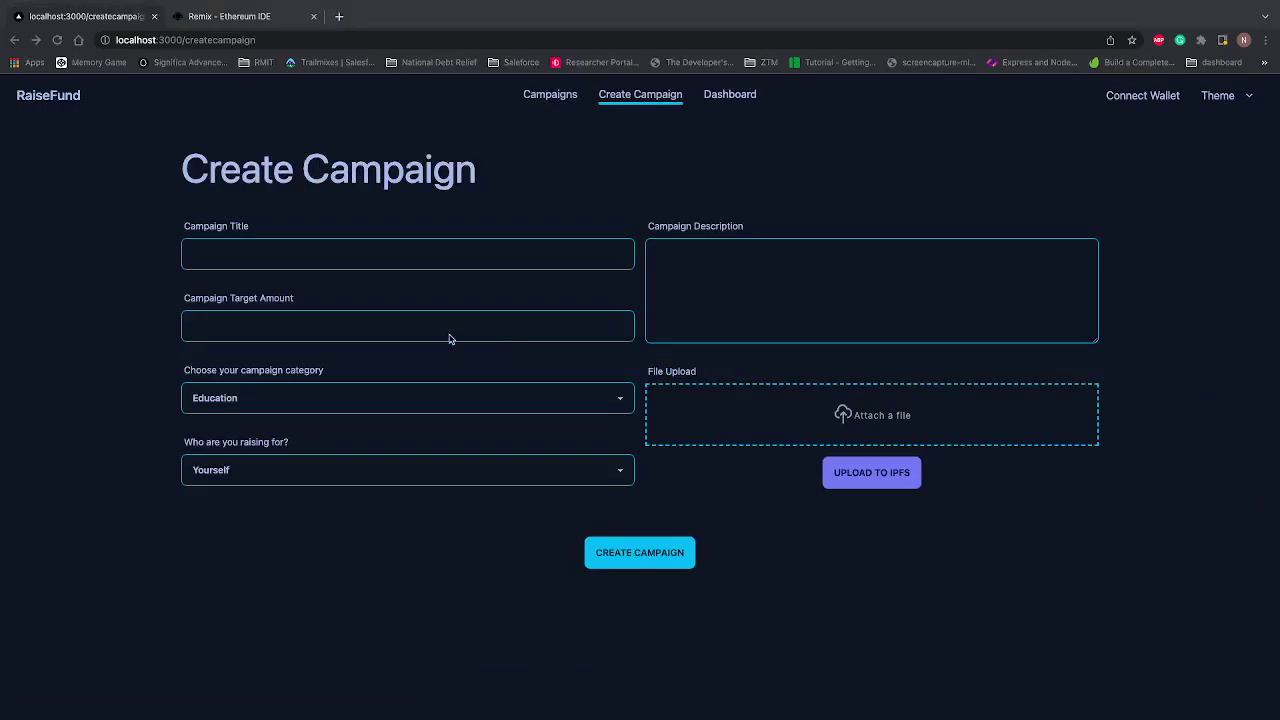
pyautogui.click(424, 257)
pyautogui.write("Help improve children's education")
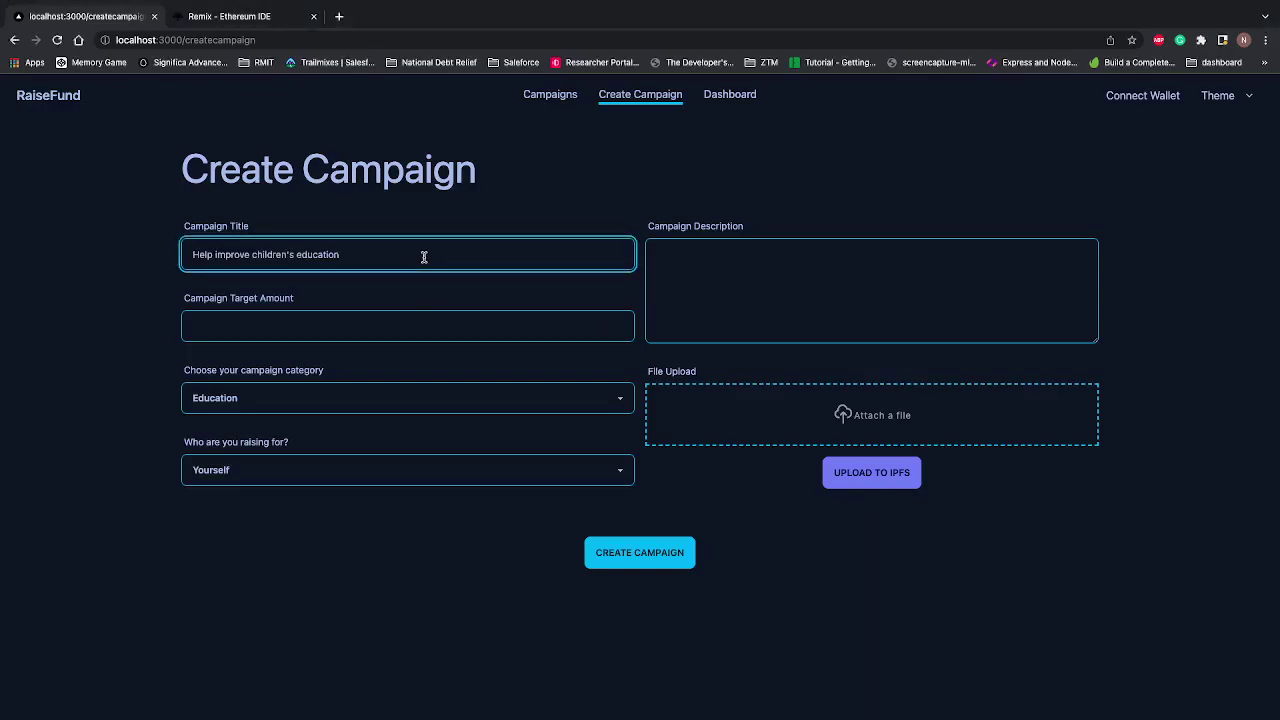
pyautogui.click(300, 330)
pyautogui.write('100')
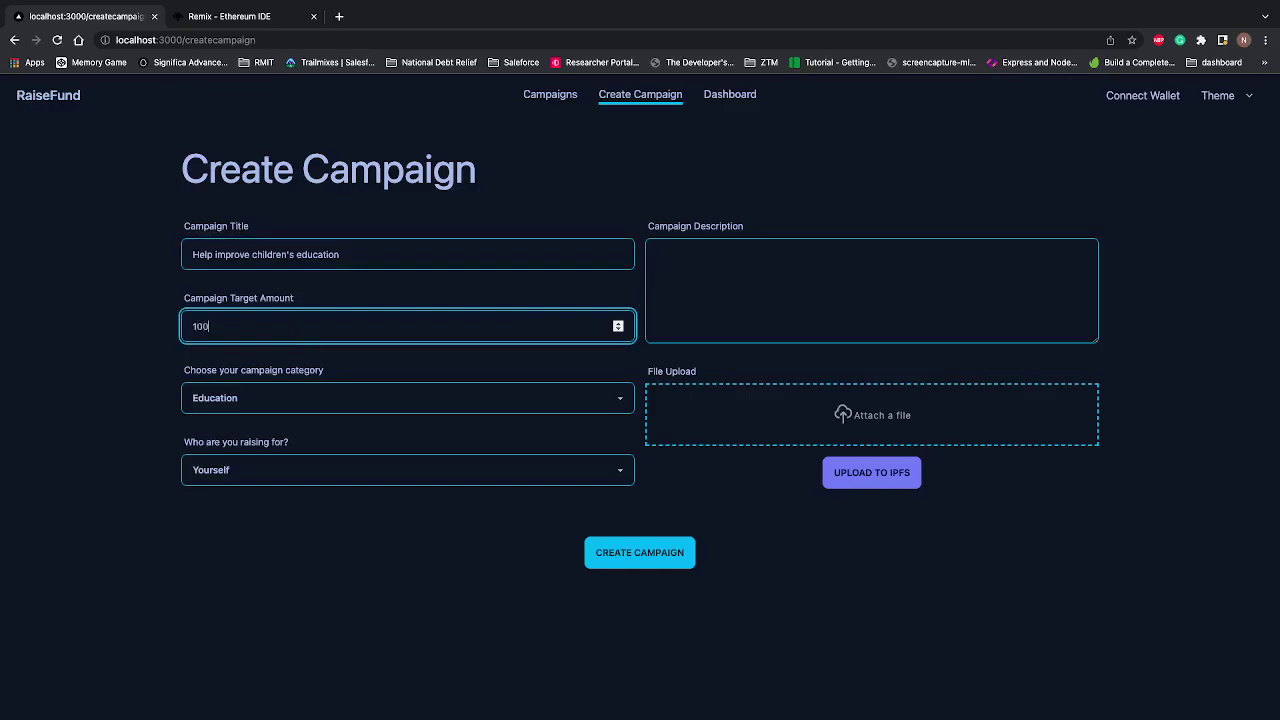
pyautogui.write('0')
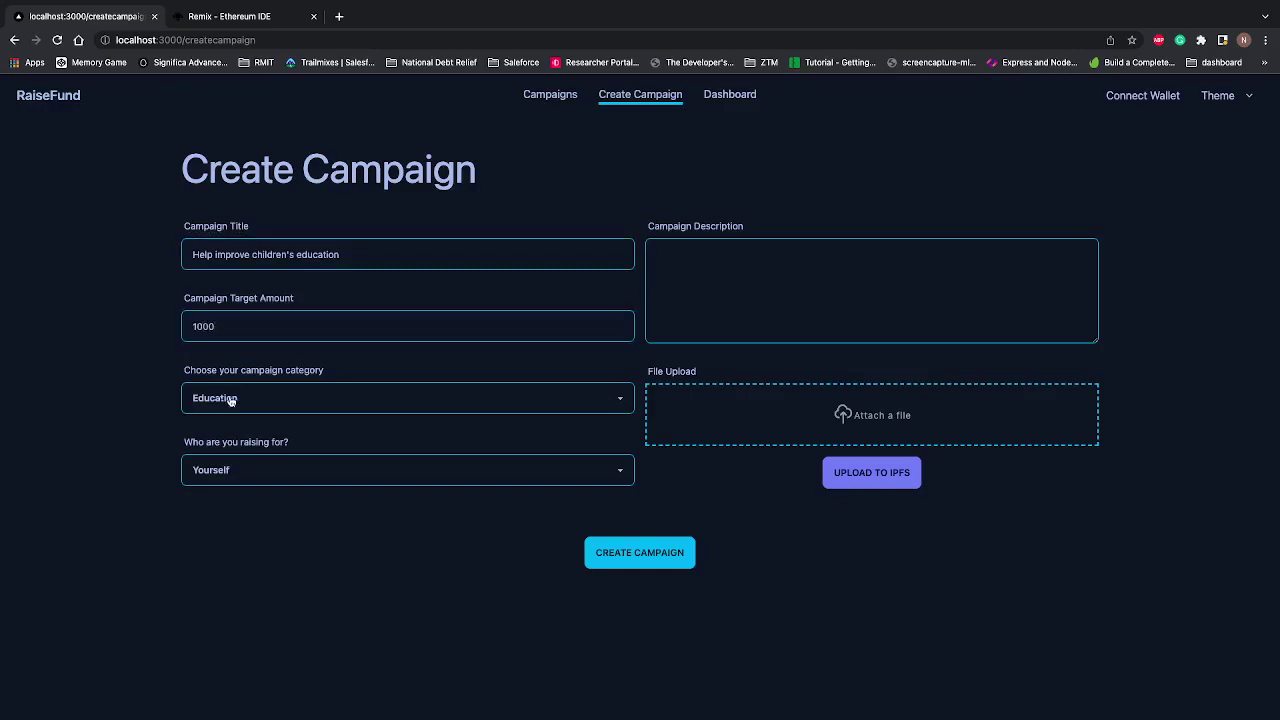
# Keep Education as the campaign category and set the fundraising beneficiary to Charity.
pyautogui.click(240, 402)
pyautogui.click(241, 403)
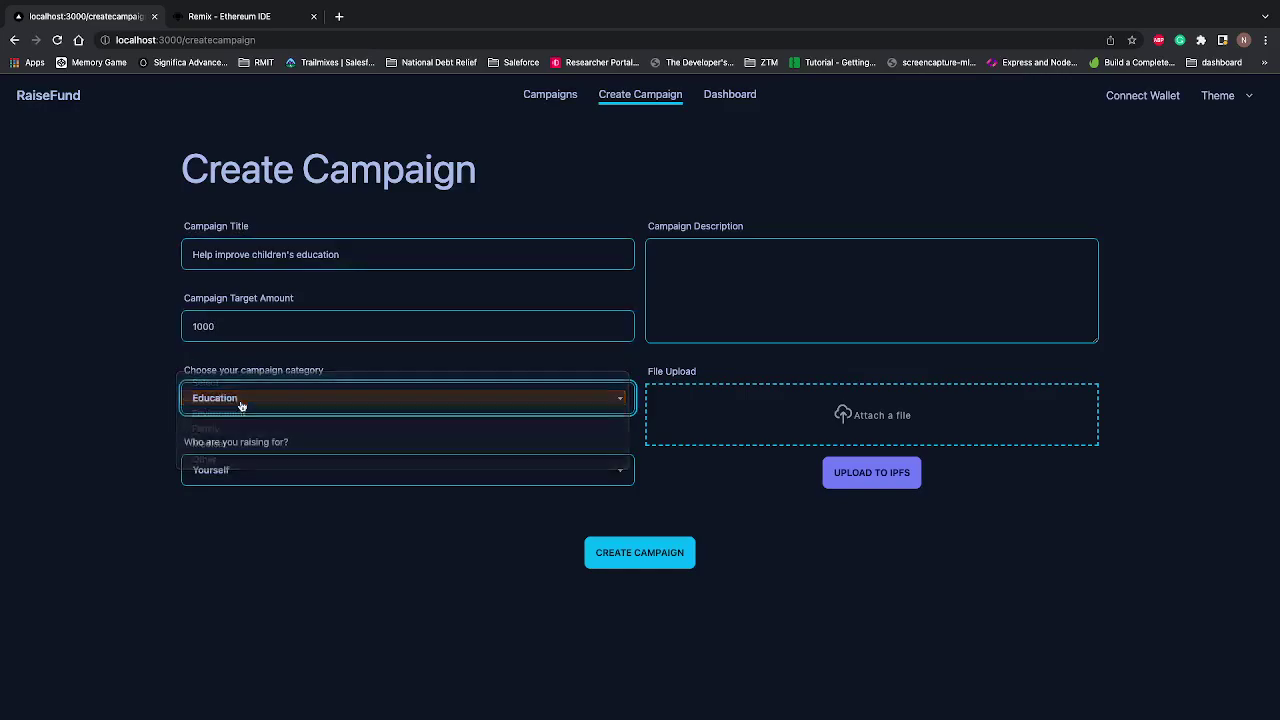
pyautogui.click(249, 478)
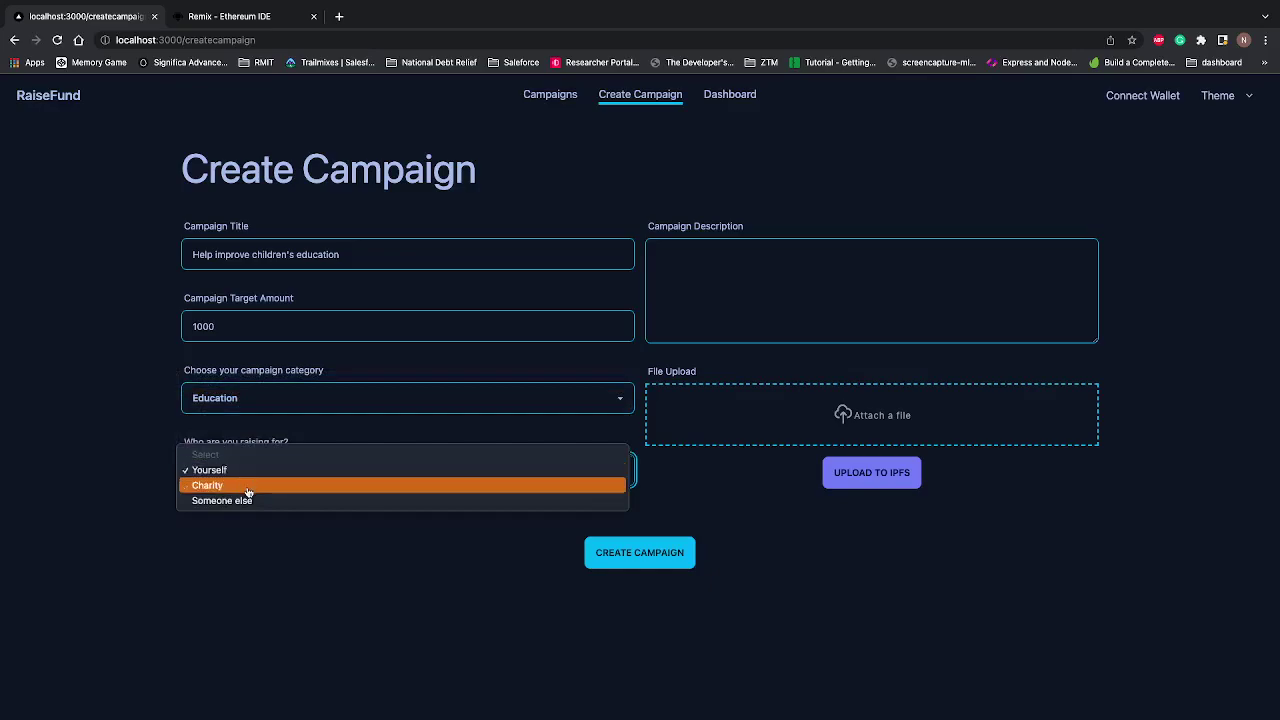
pyautogui.click(248, 489)
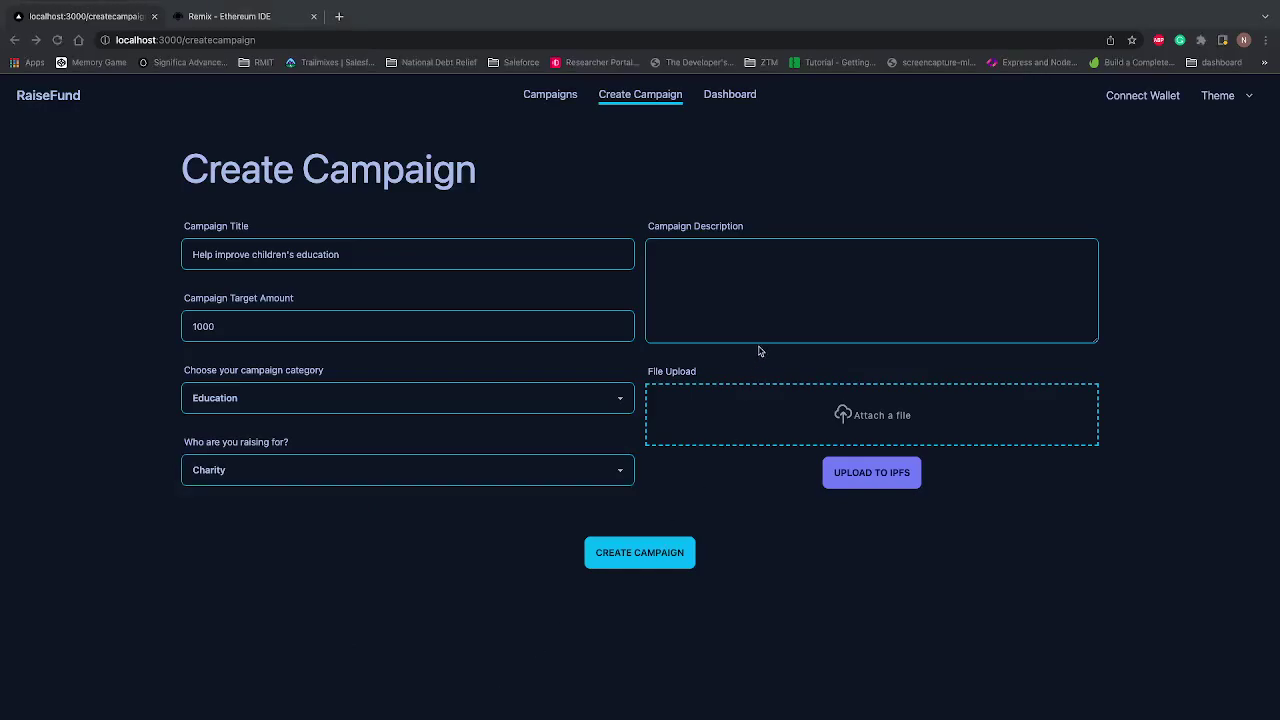
# Paste the copied text about volunteering in Tanzania as the campaign description and check it.
pyautogui.click(777, 310)
pyautogui.press('super+v')
pyautogui.scroll(1, 777, 310)
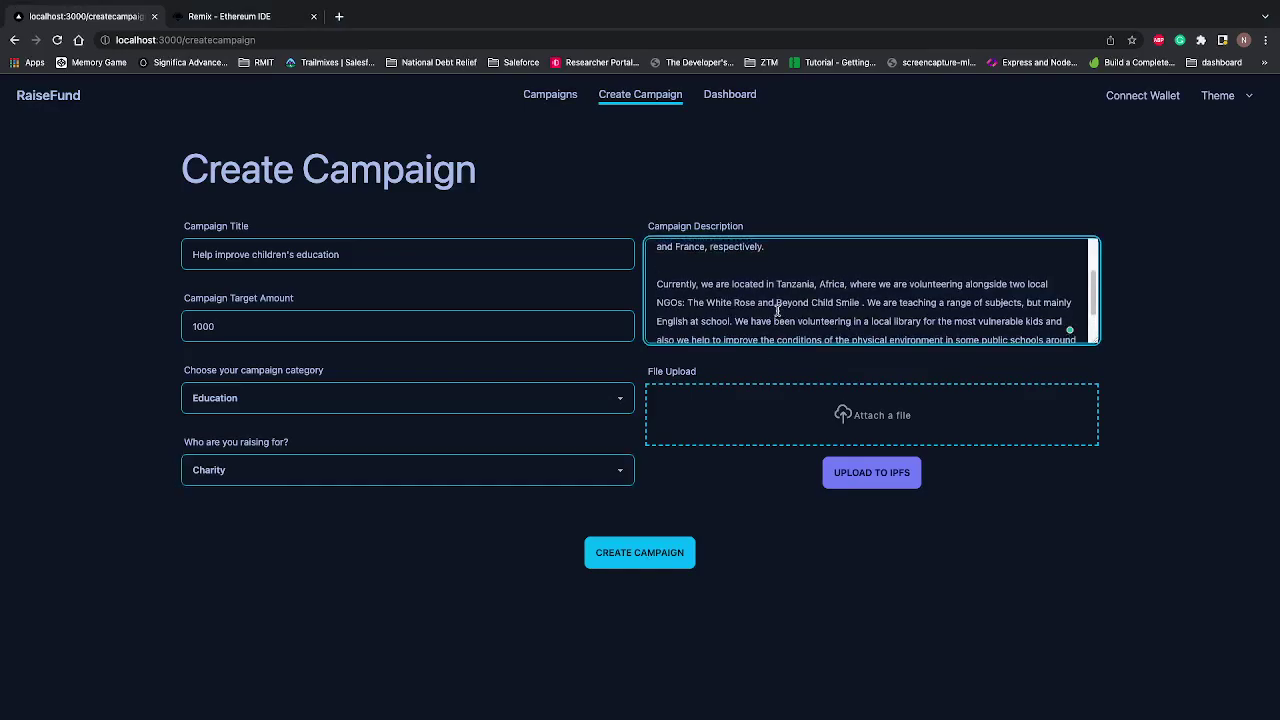
pyautogui.scroll(-1, 777, 310)
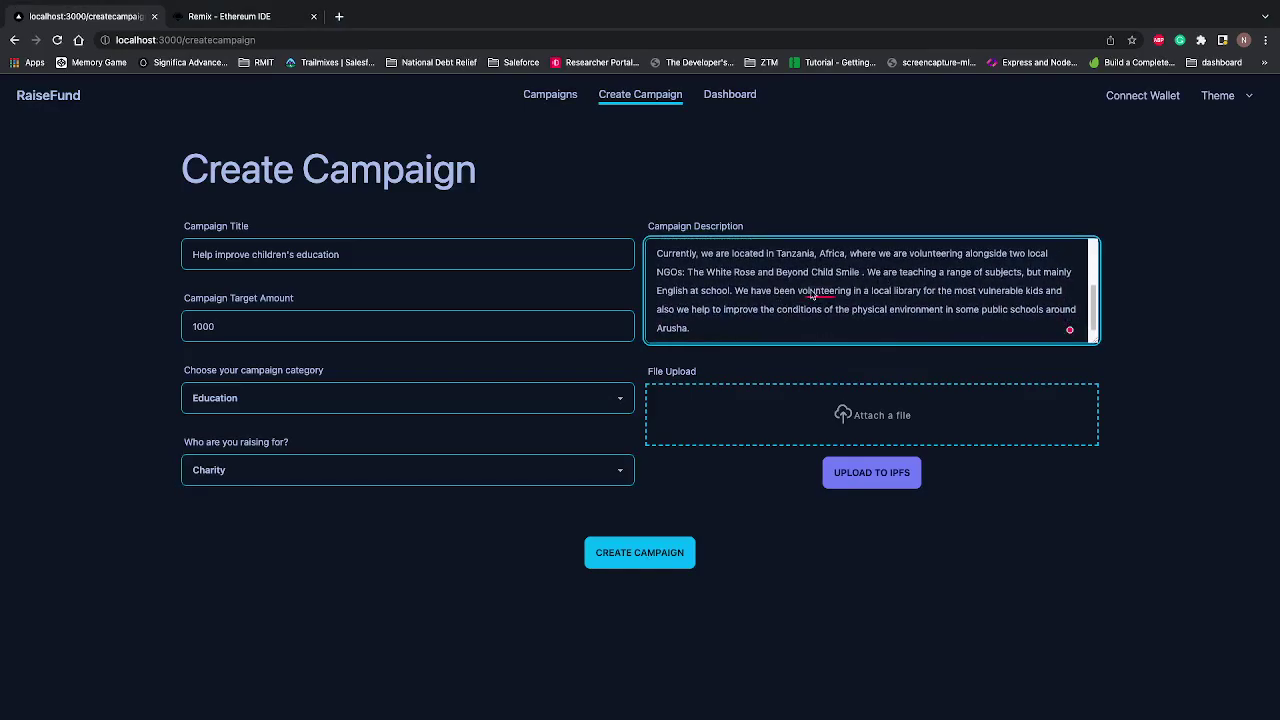
# Attach education.png from the Downloads folder to the campaign and upload the files to IPFS.
pyautogui.moveTo(814, 292)
pyautogui.click(860, 416)
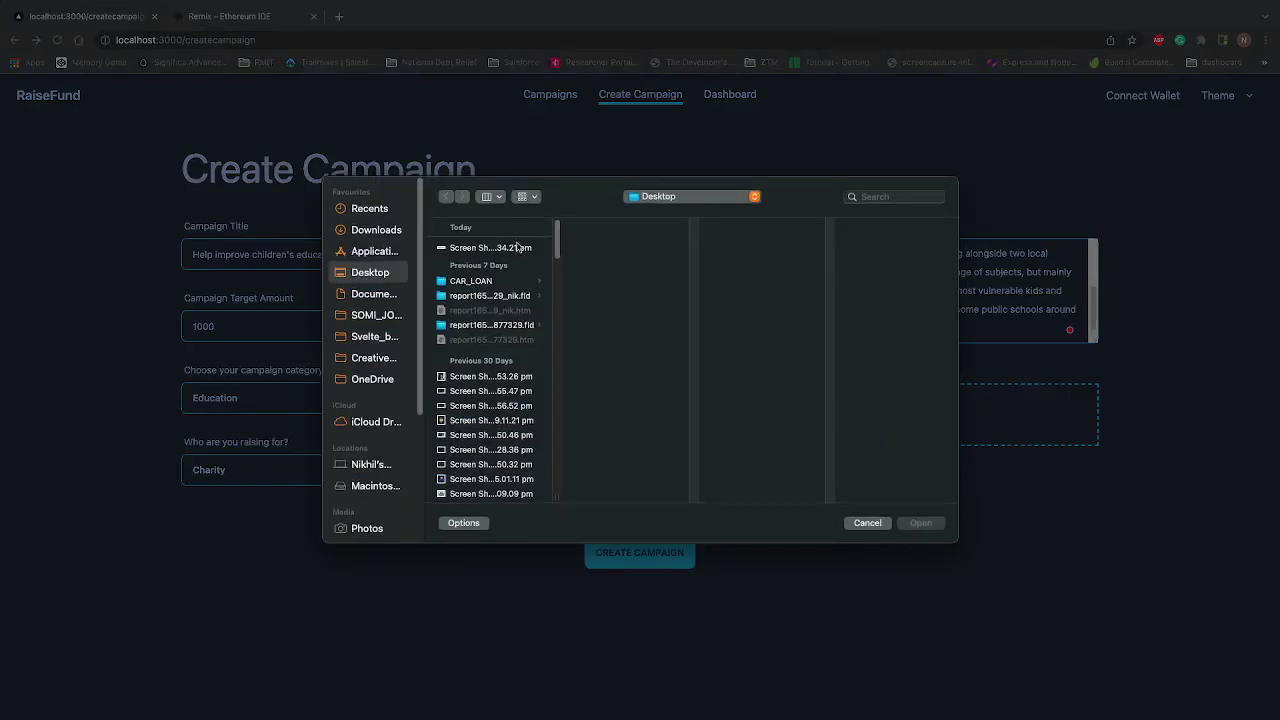
pyautogui.click(385, 234)
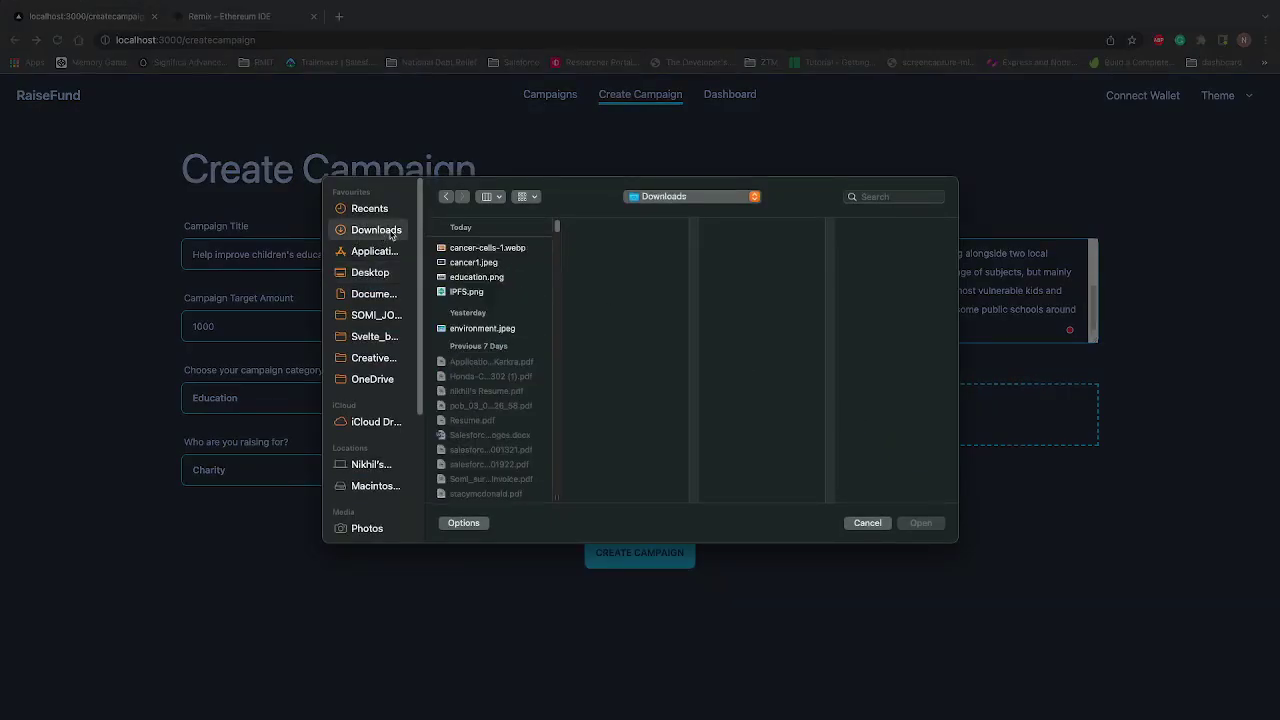
pyautogui.click(486, 277)
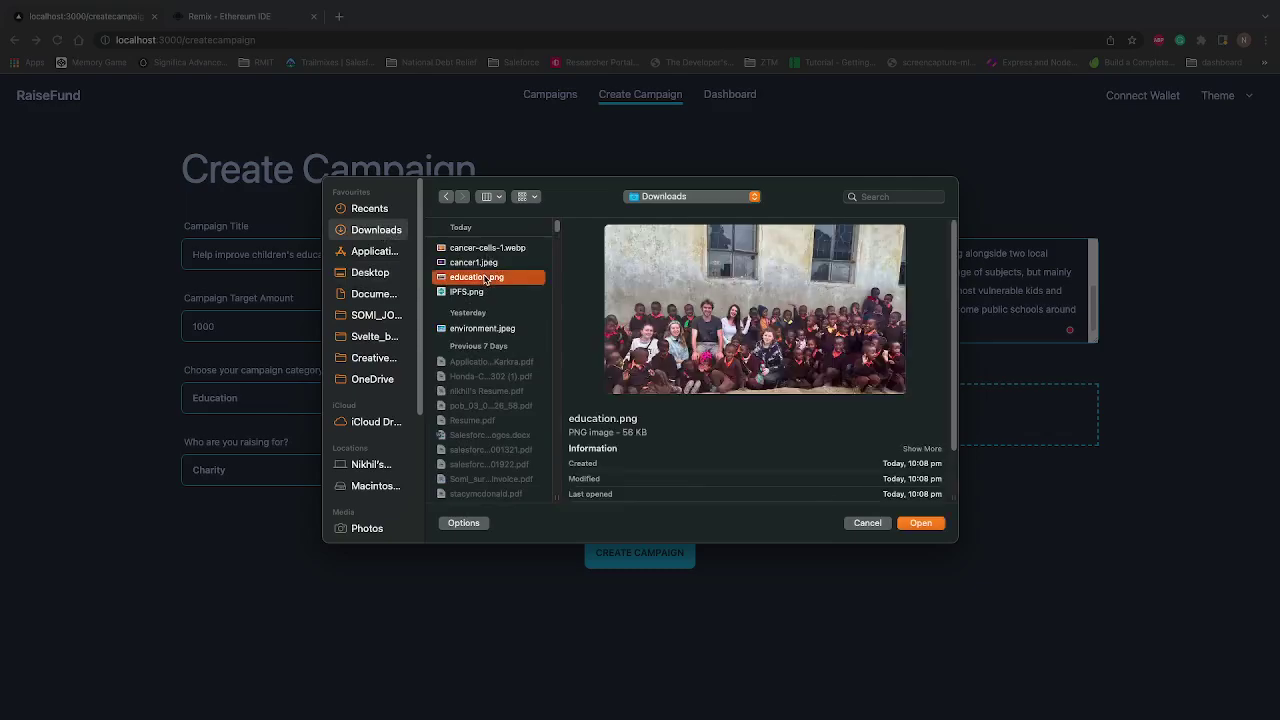
pyautogui.click(920, 523)
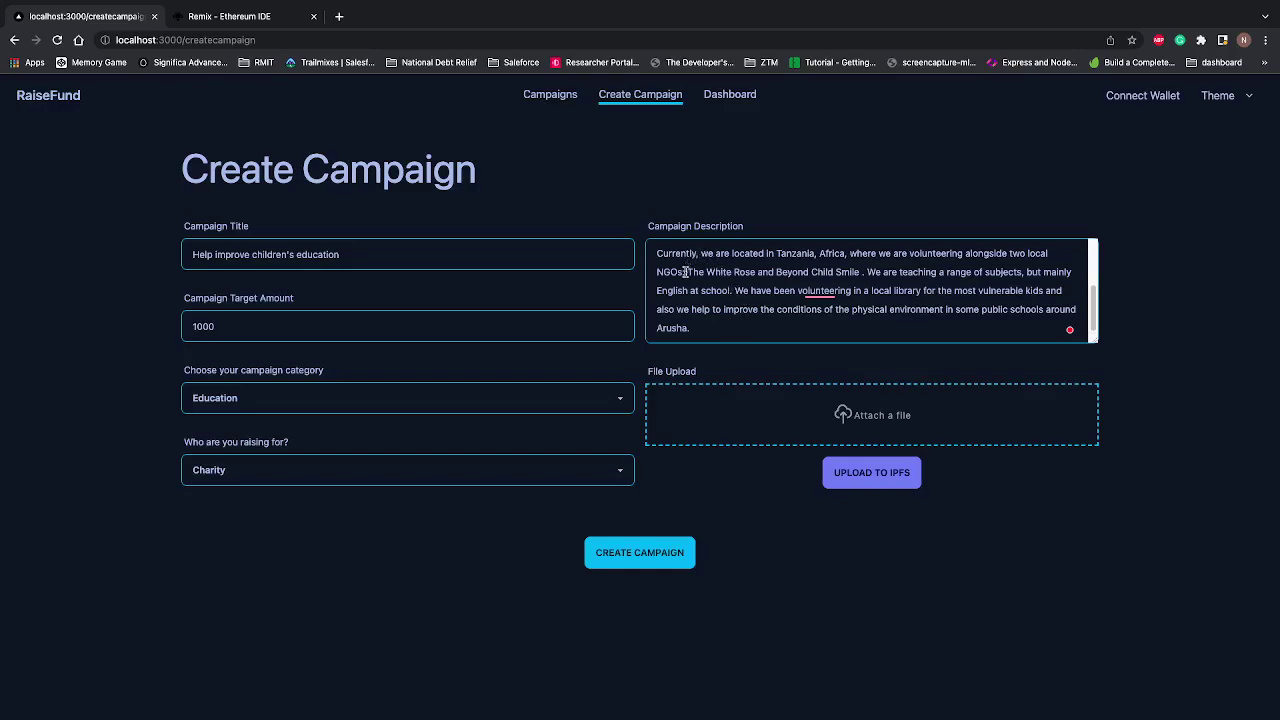
pyautogui.moveTo(656, 252); pyautogui.dragTo(706, 329)
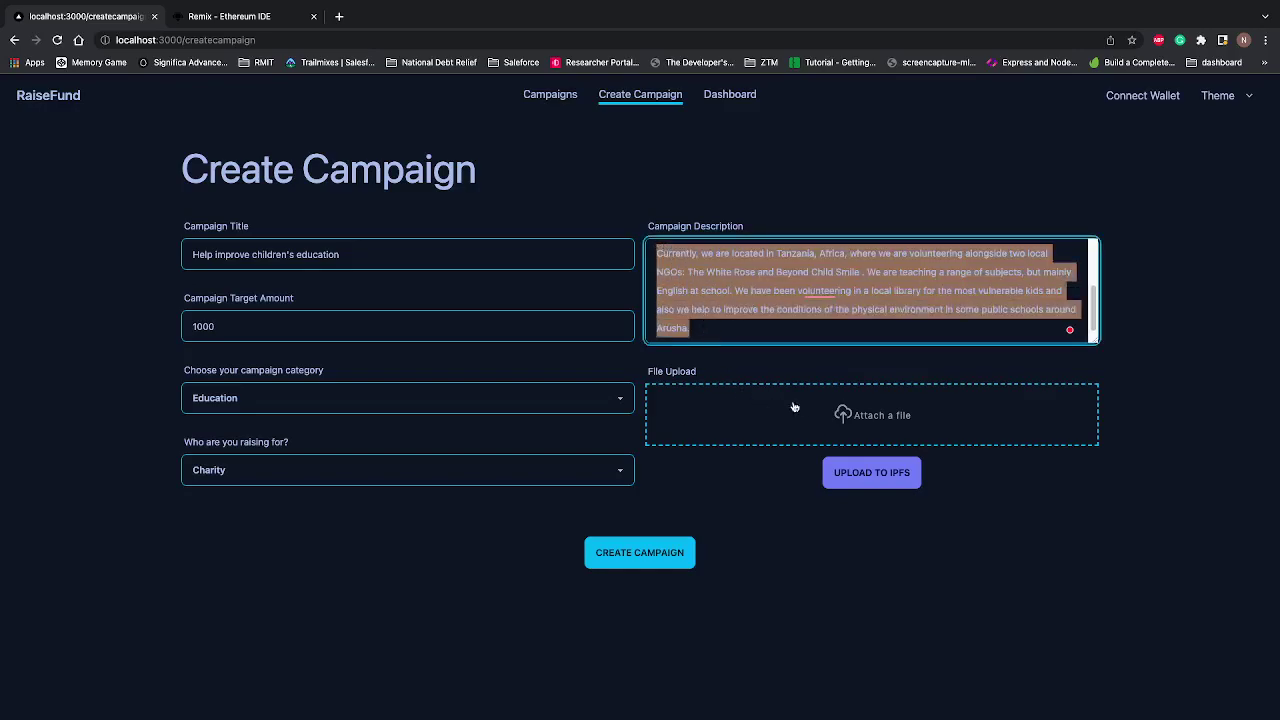
pyautogui.click(879, 478)
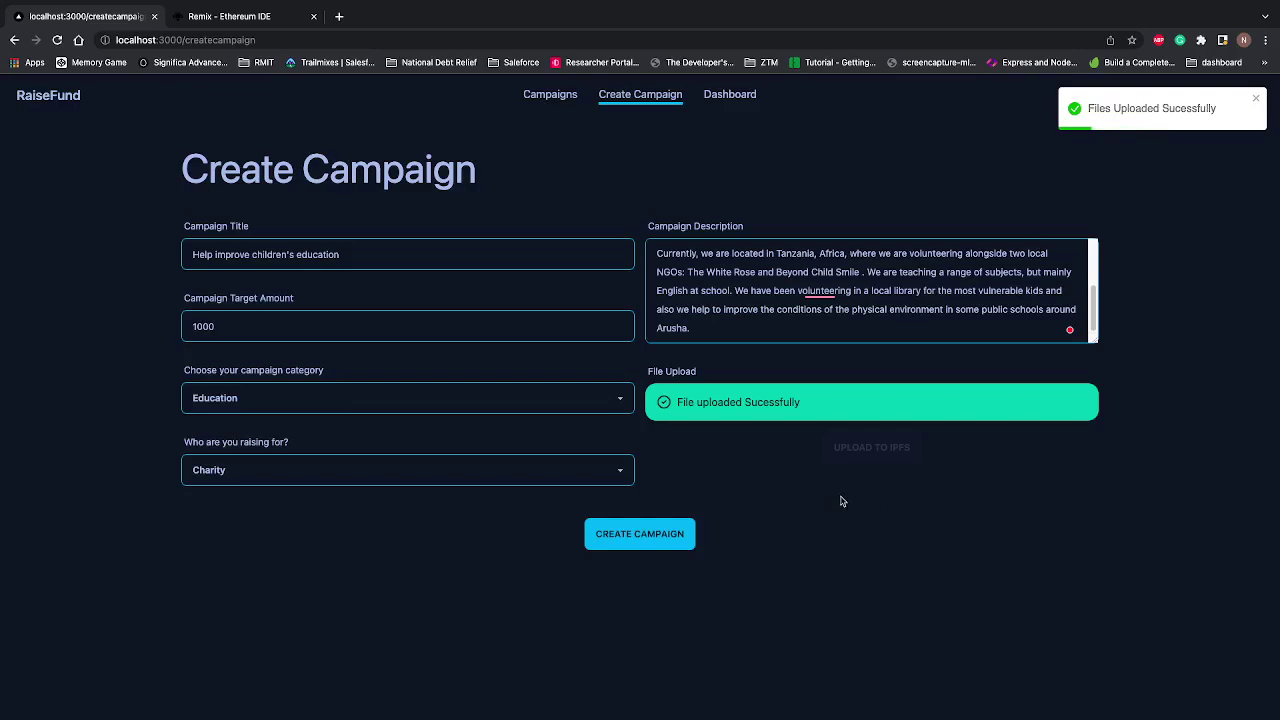
# Create the campaign and approve its contract transaction in the wallet.
pyautogui.click(640, 534)
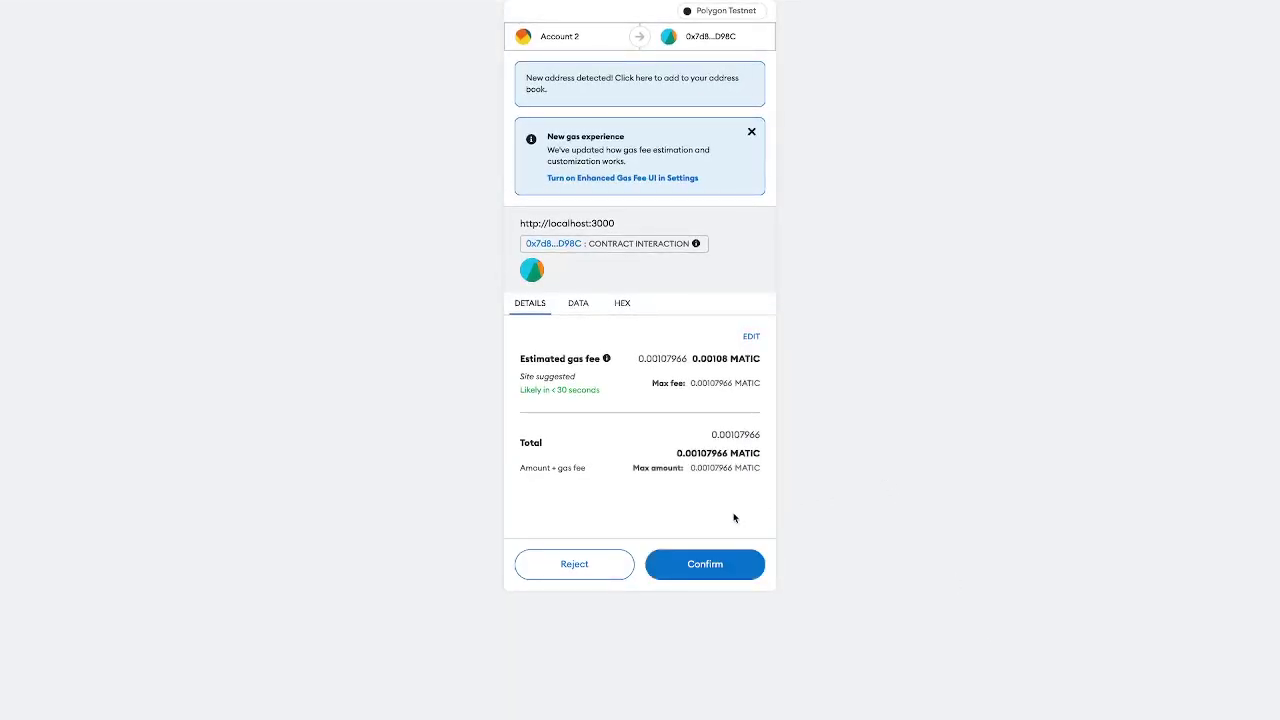
pyautogui.click(724, 572)
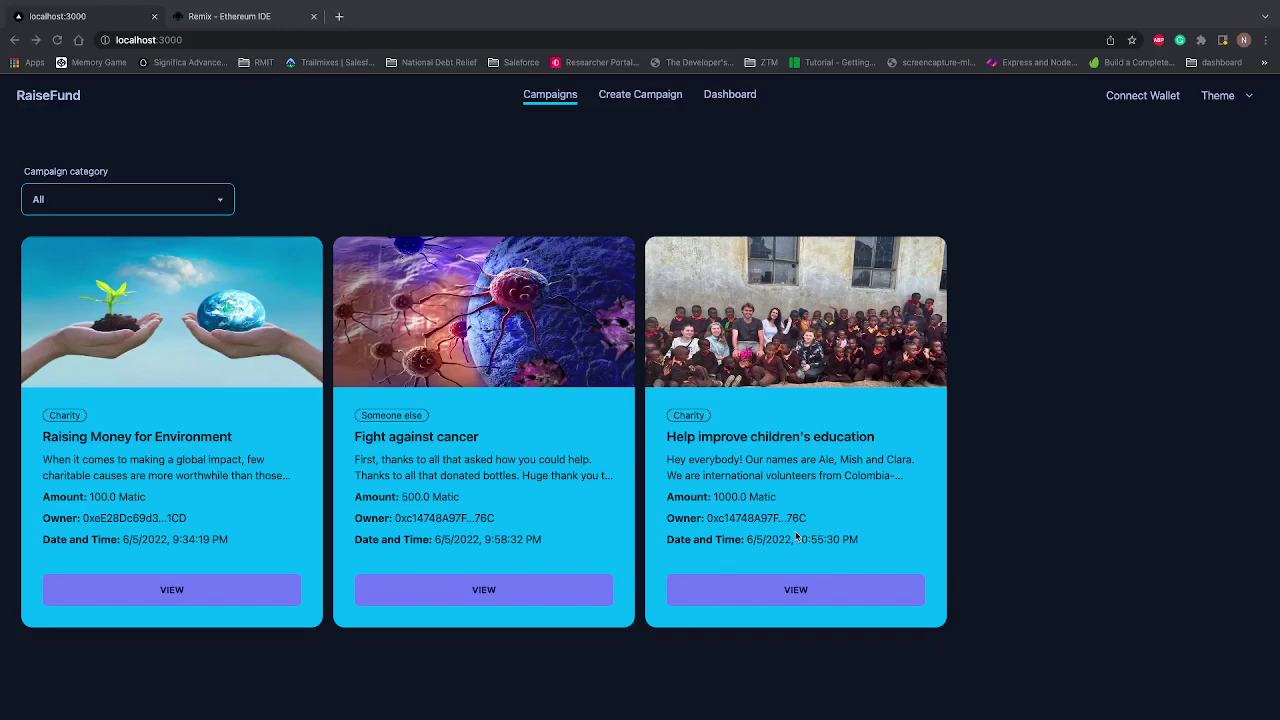
# Open the "Help improve children's education" campaign, look over its details and donate 0.01 Matic to it.
pyautogui.click(792, 594)
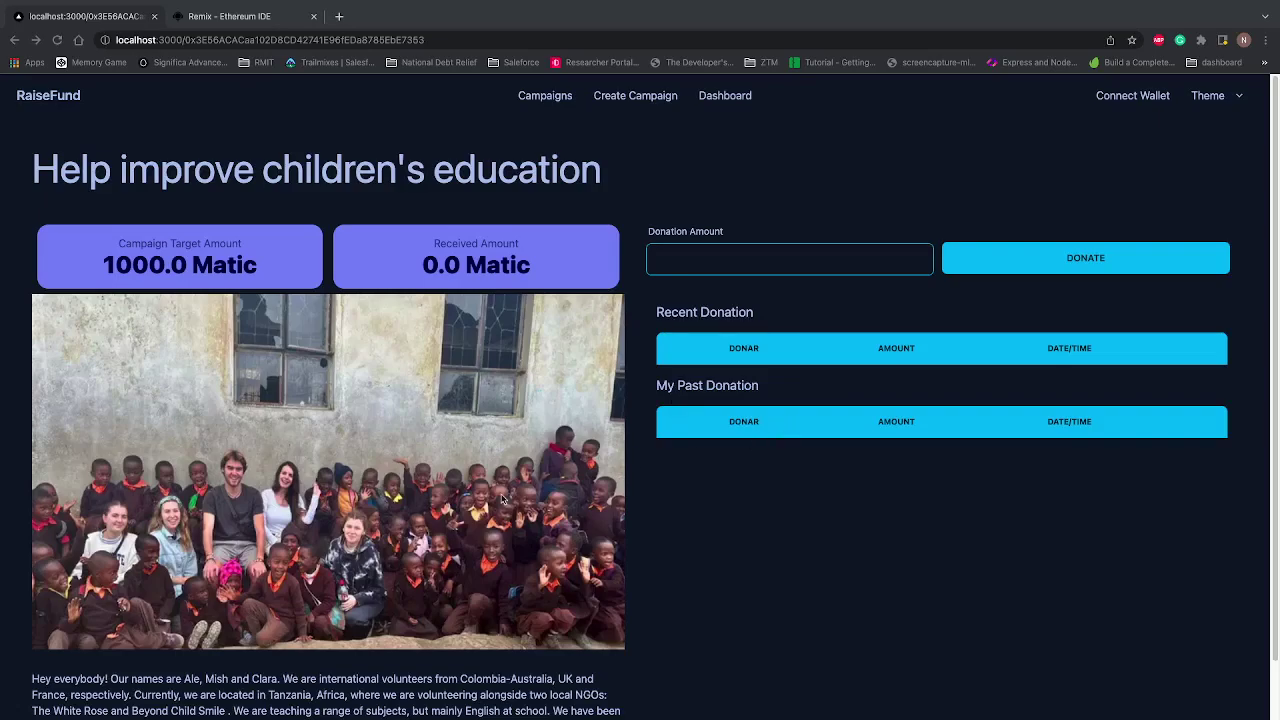
pyautogui.scroll(-1, 504, 500)
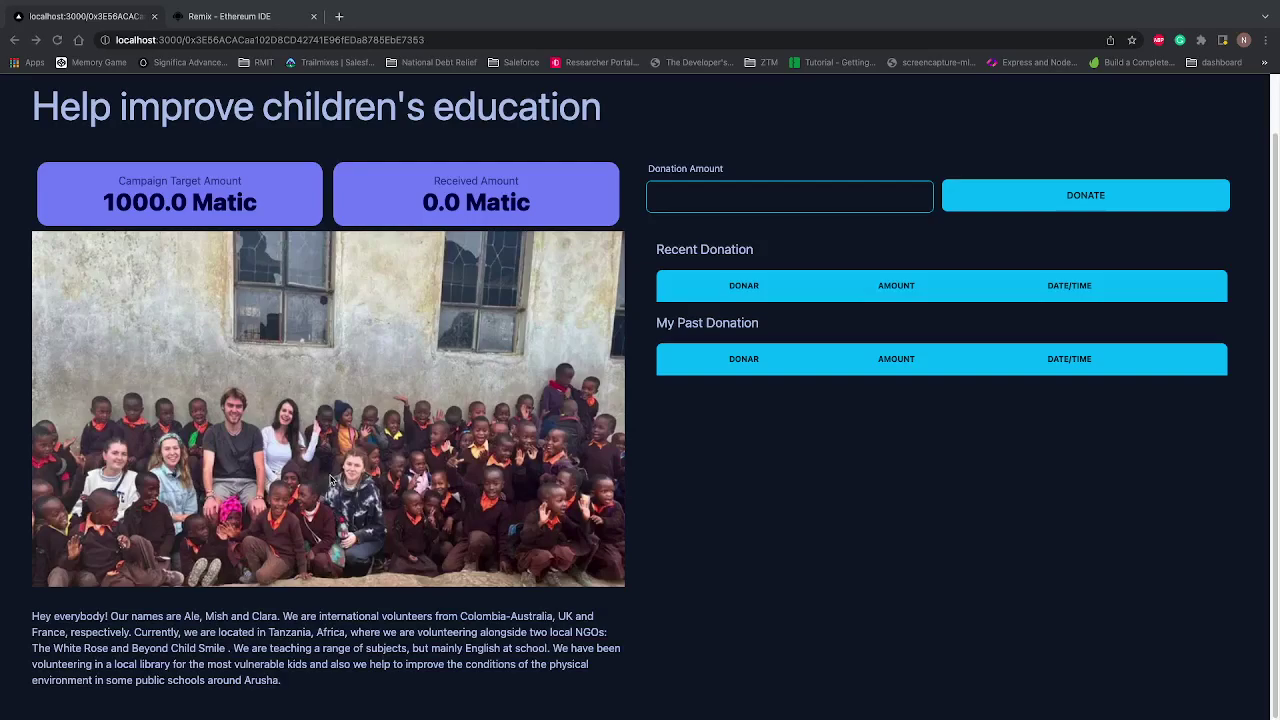
pyautogui.scroll(1, 330, 478)
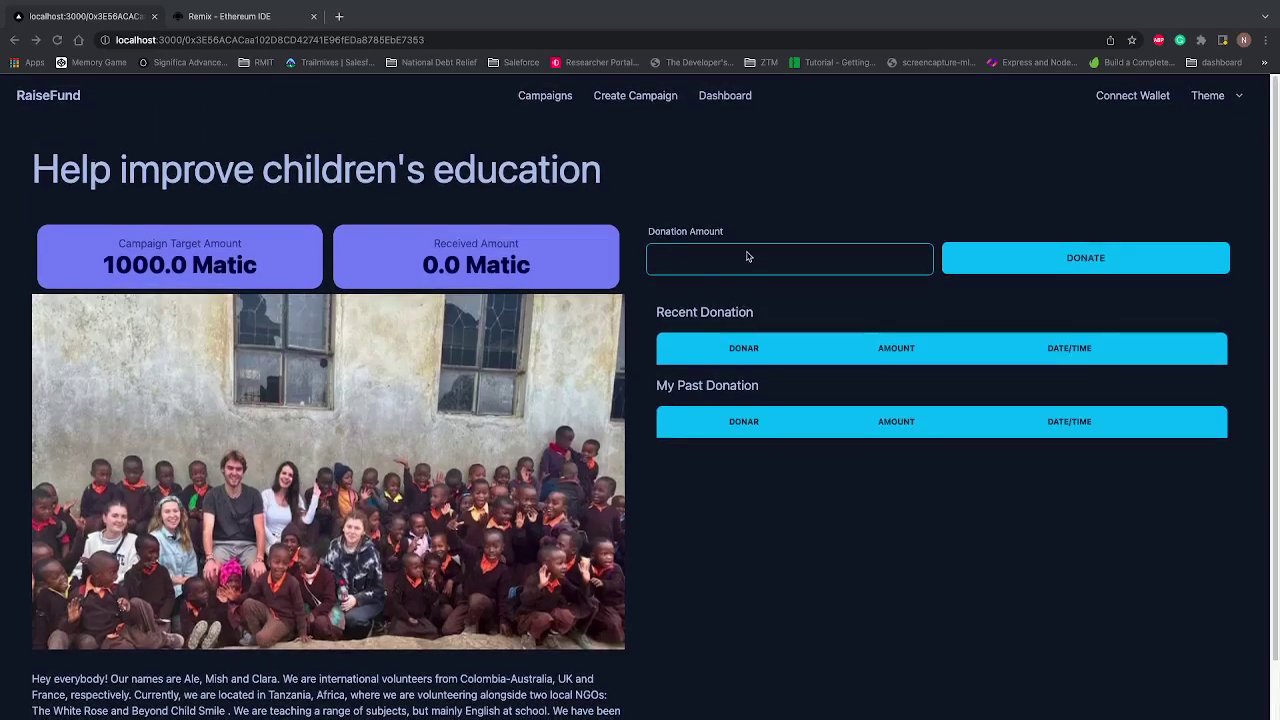
pyautogui.click(755, 261)
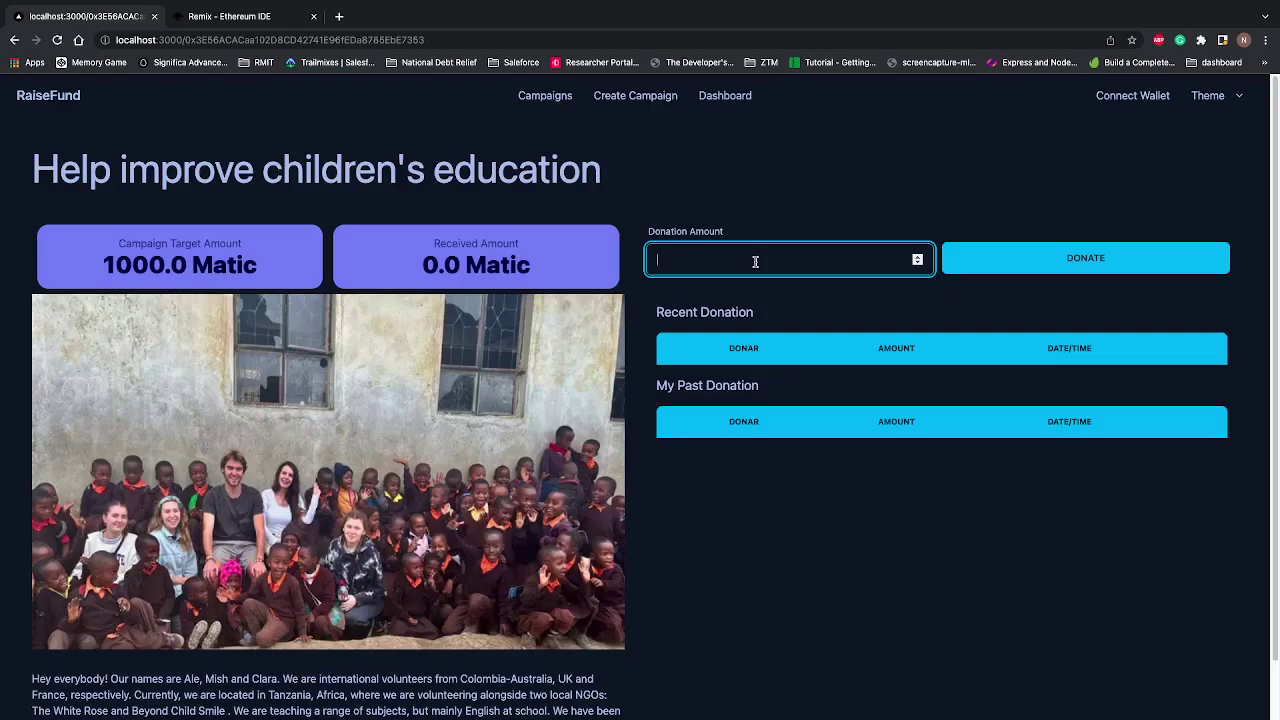
pyautogui.write('0')
pyautogui.click(1134, 258)
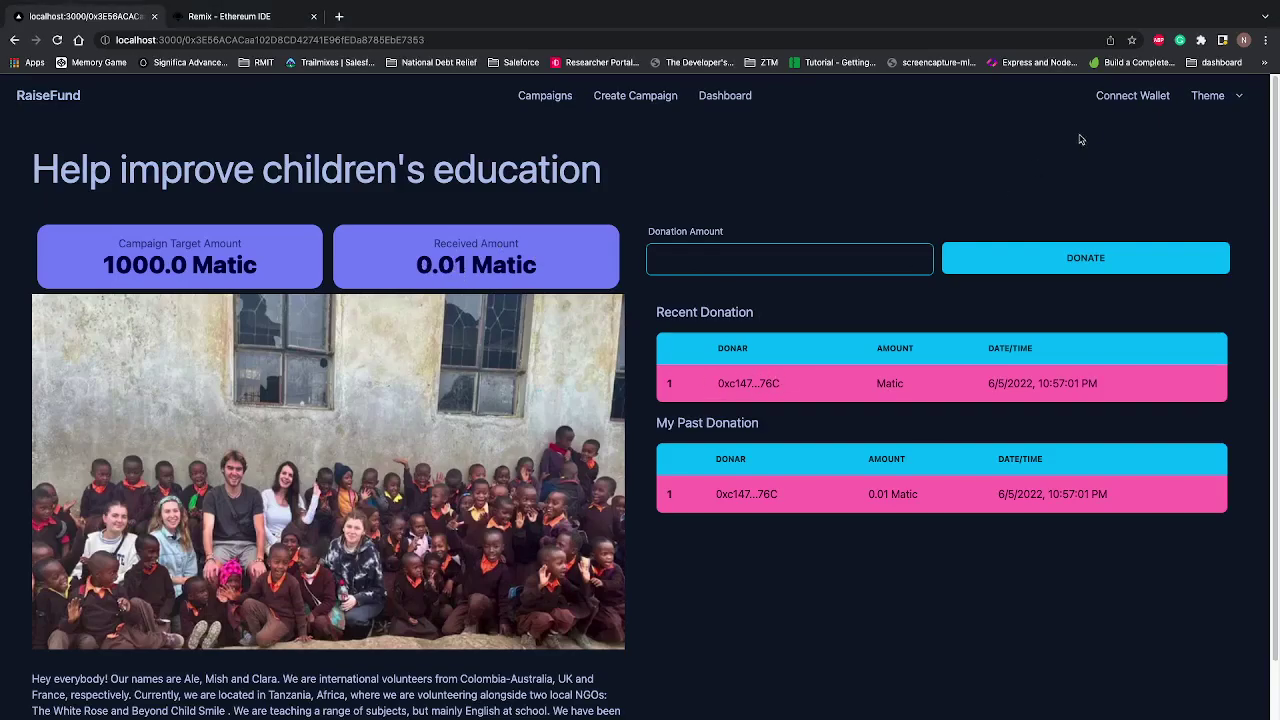
# Connect the wallet to the site and switch the active MetaMask account to Account 1.
pyautogui.click(1133, 97)
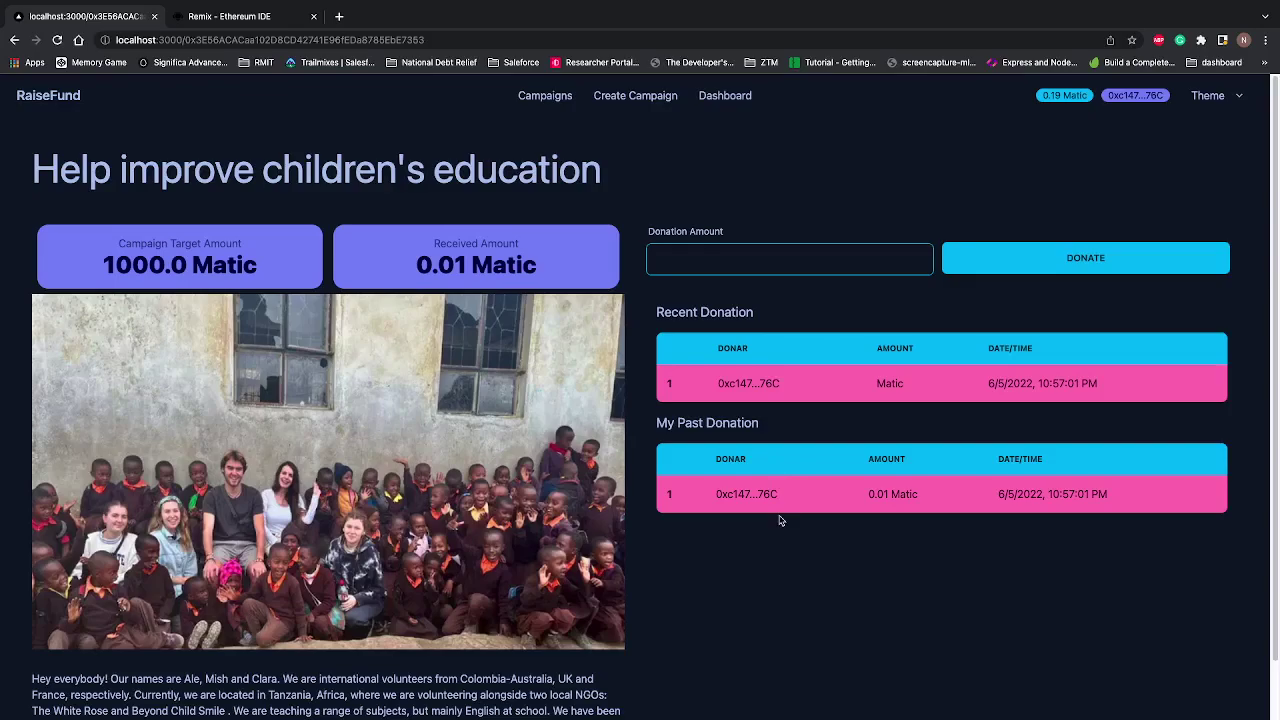
pyautogui.click(1201, 40)
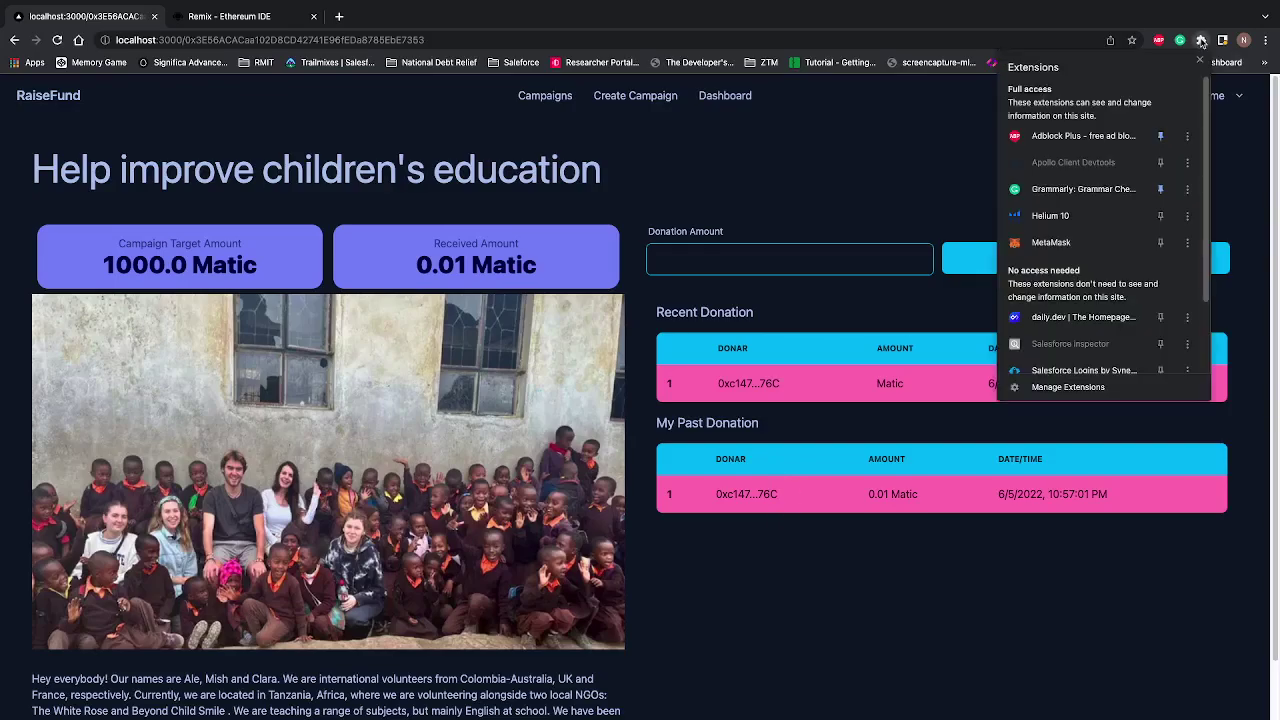
pyautogui.click(1089, 244)
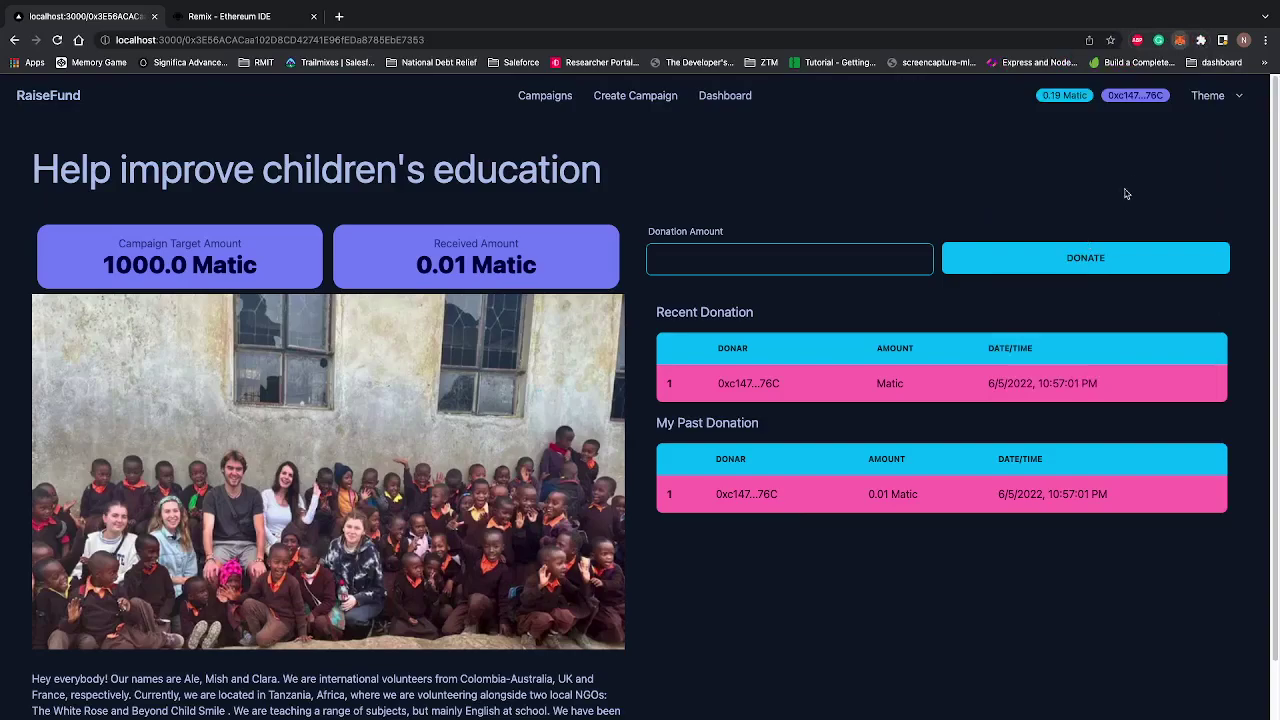
pyautogui.click(1166, 76)
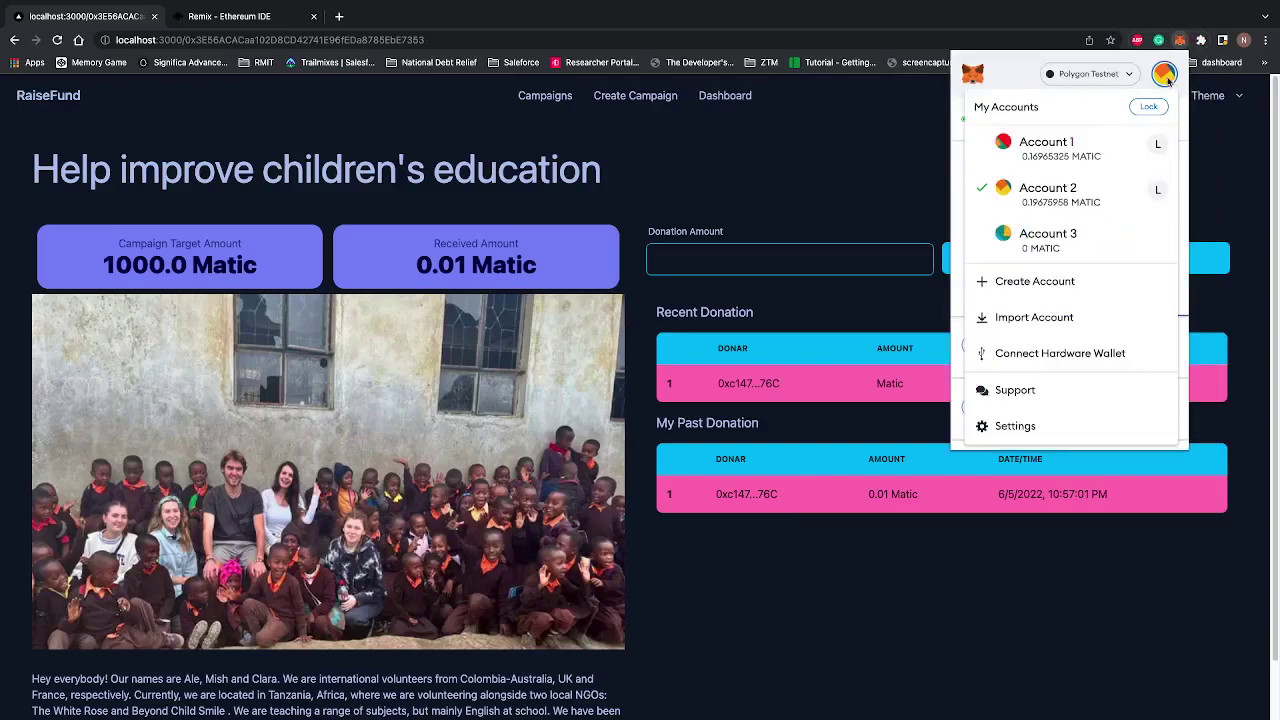
pyautogui.click(1085, 155)
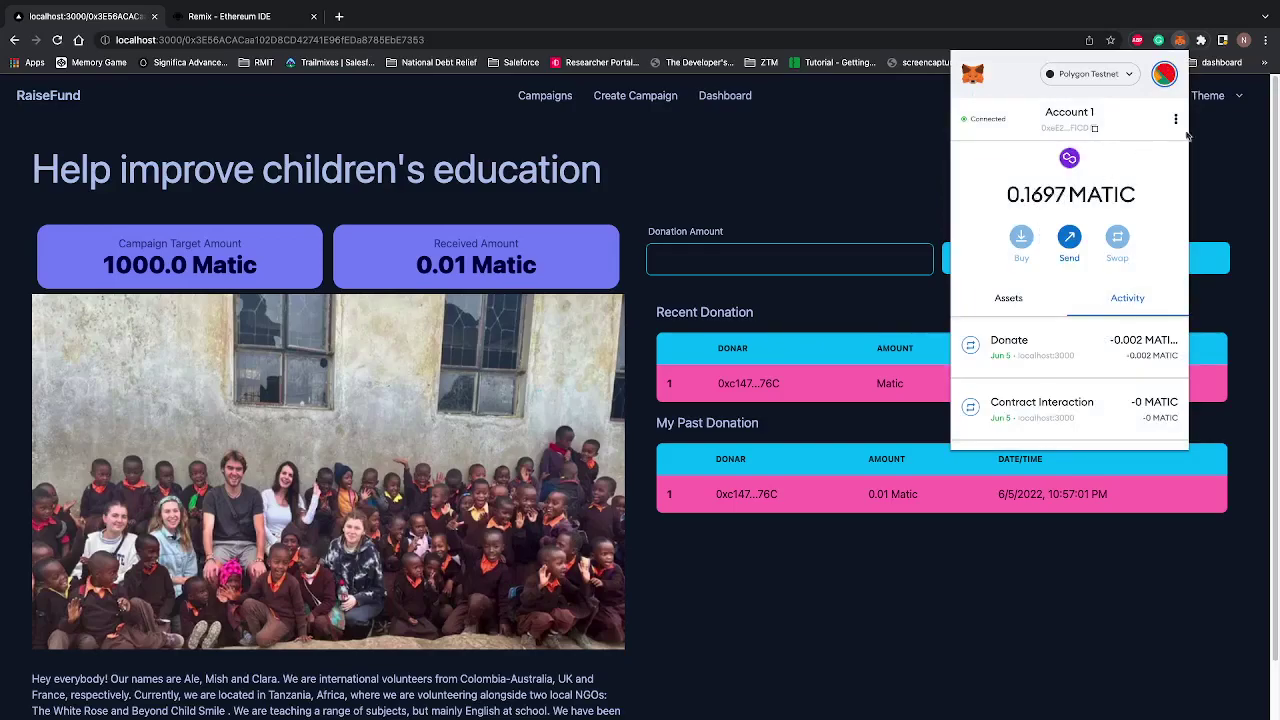
pyautogui.click(1211, 153)
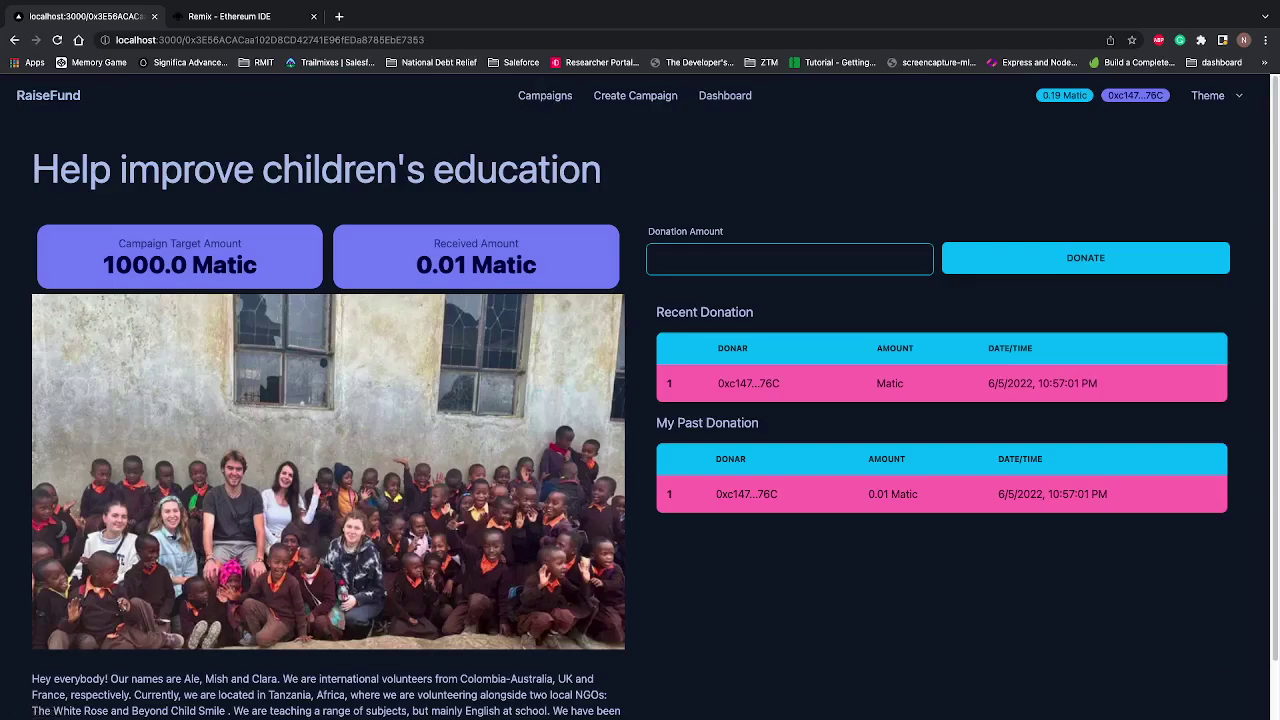
# Return to the "Help improve children's education" campaign through the campaign list, with Account 1 connected, and donate 0.05 Matic to it.
pyautogui.click(545, 95)
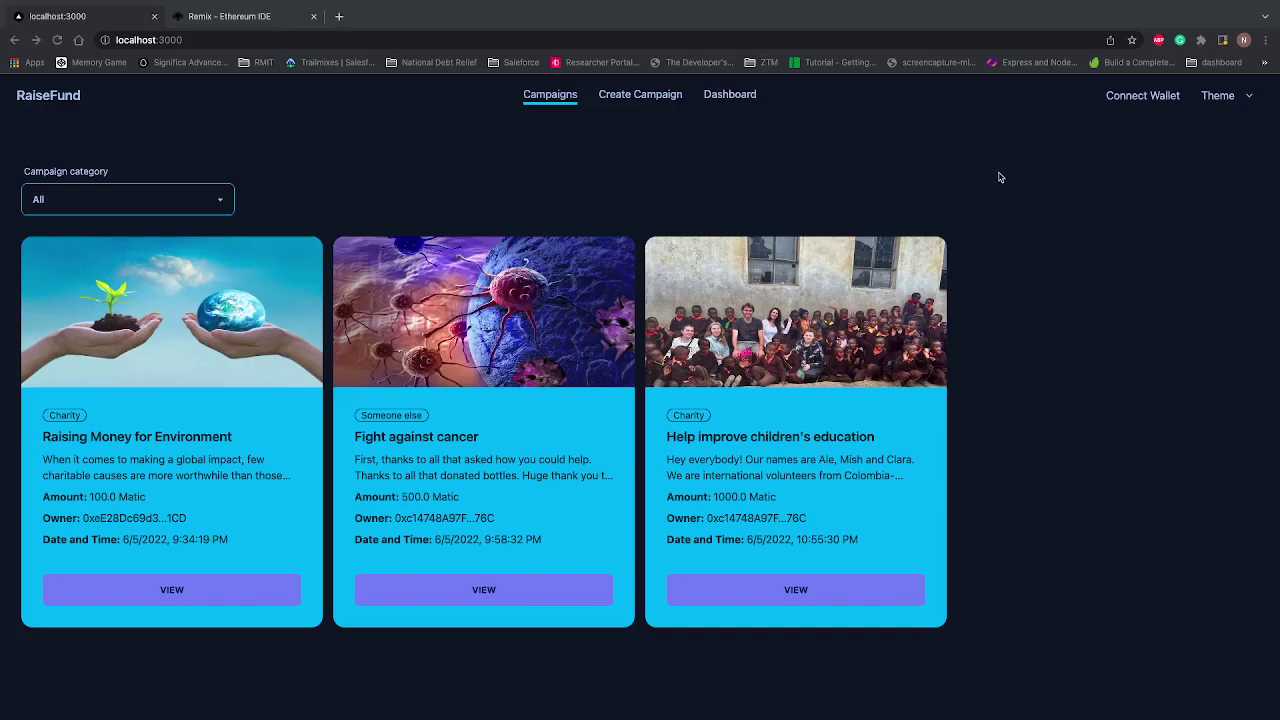
pyautogui.click(1133, 95)
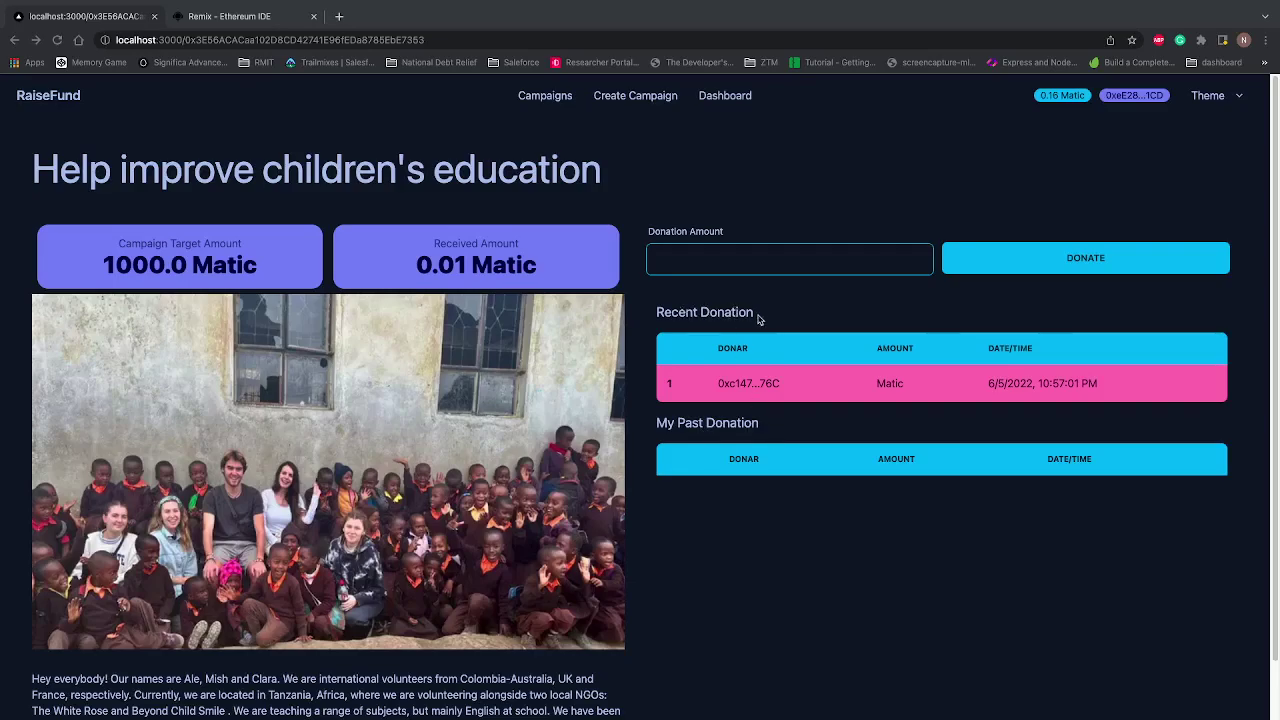
pyautogui.click(761, 260)
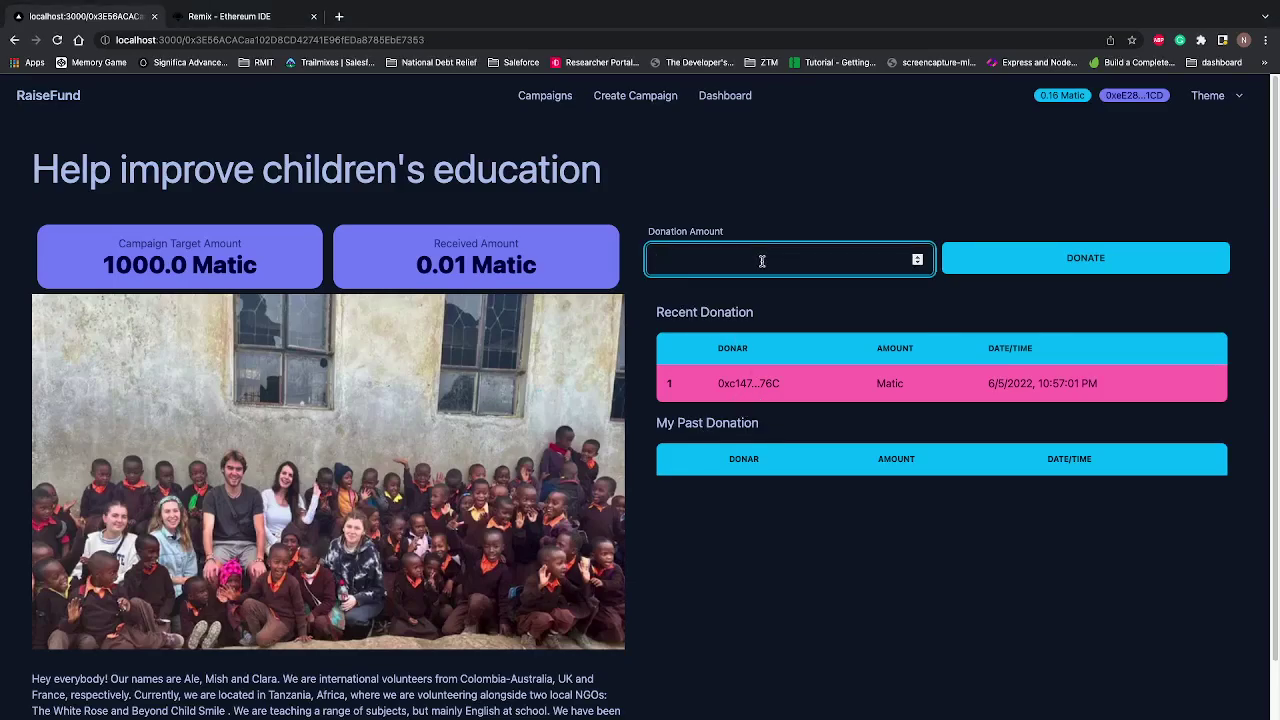
pyautogui.write('0.05')
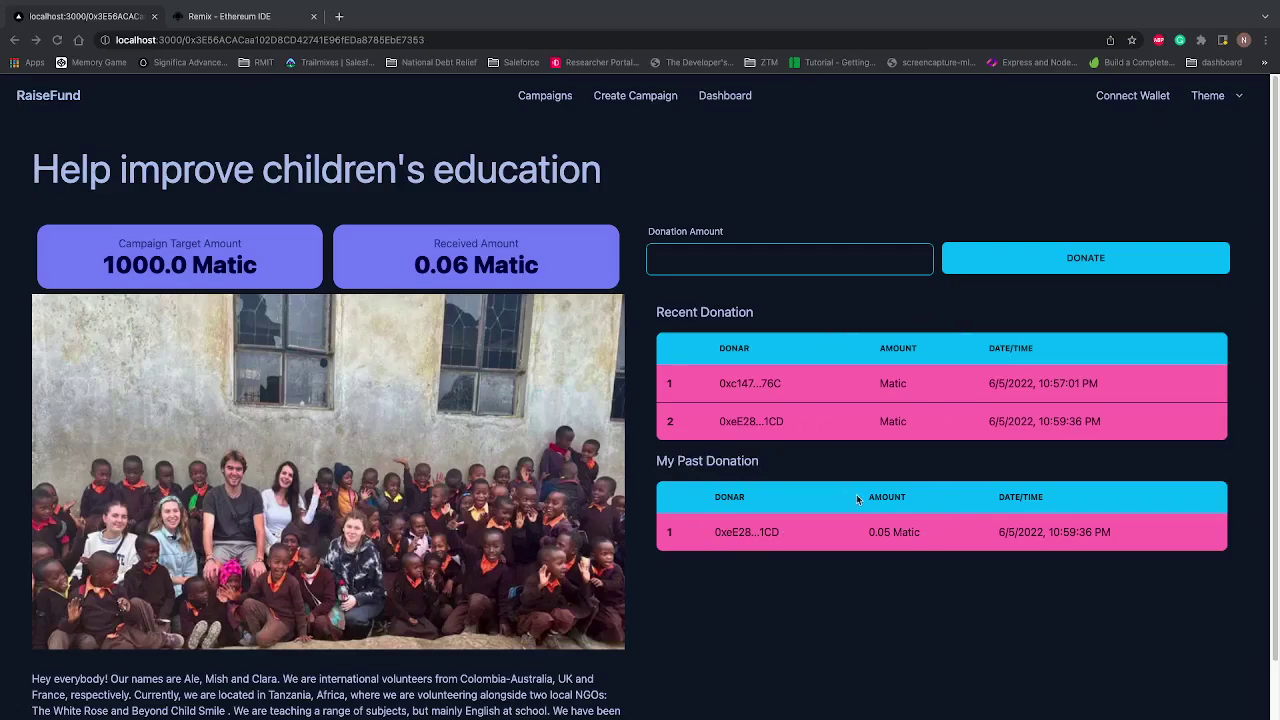
# Look over your own campaigns on the dashboard, then return to the list of all campaigns and connect the wallet there.
pyautogui.click(727, 97)
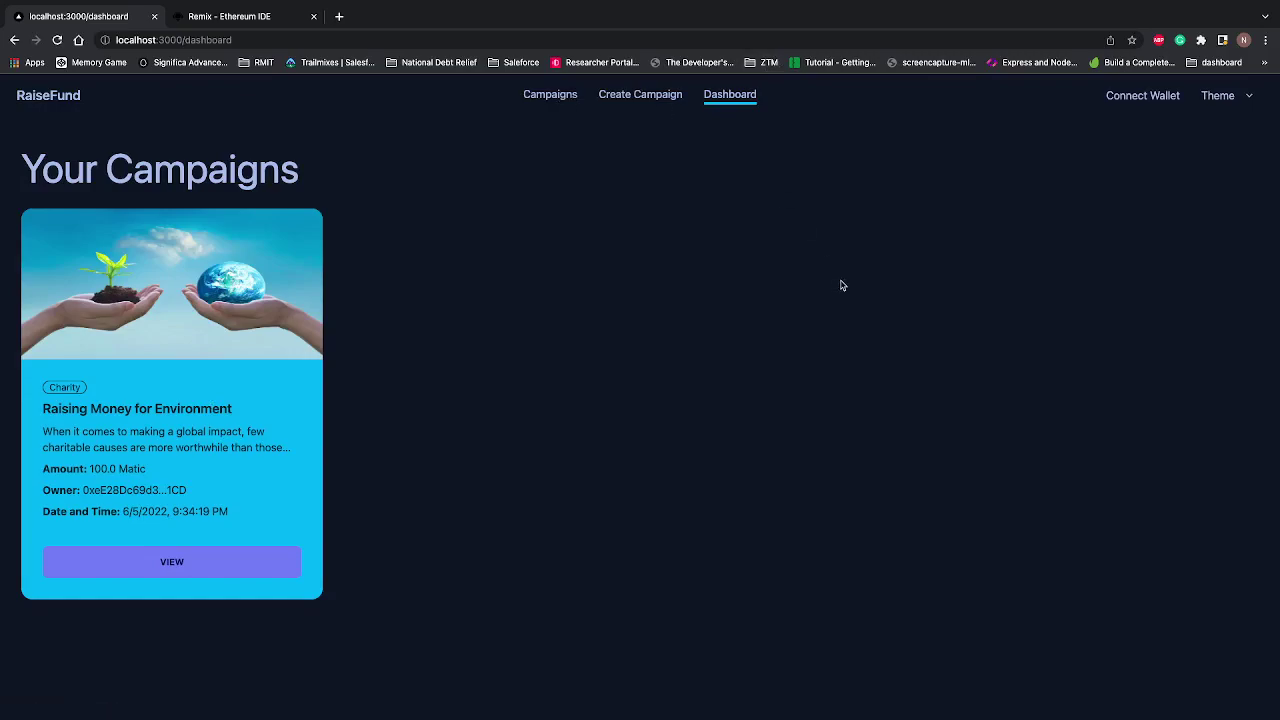
pyautogui.click(565, 96)
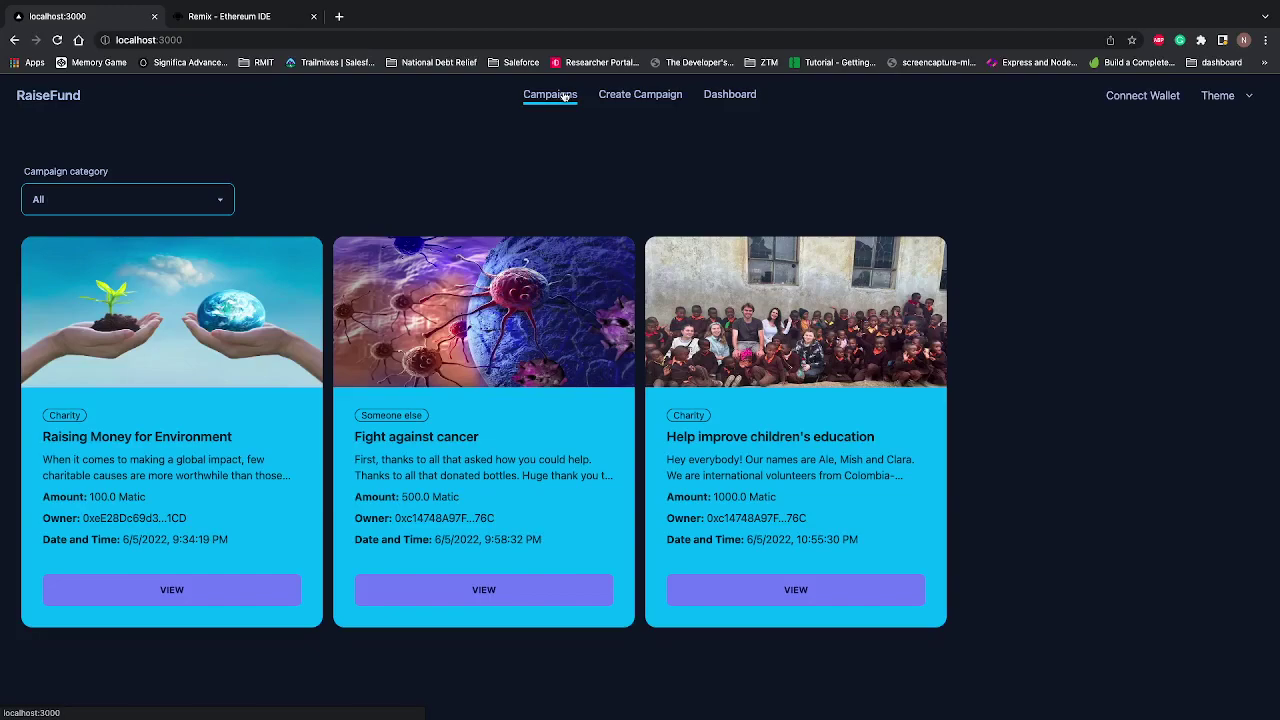
pyautogui.click(1143, 96)
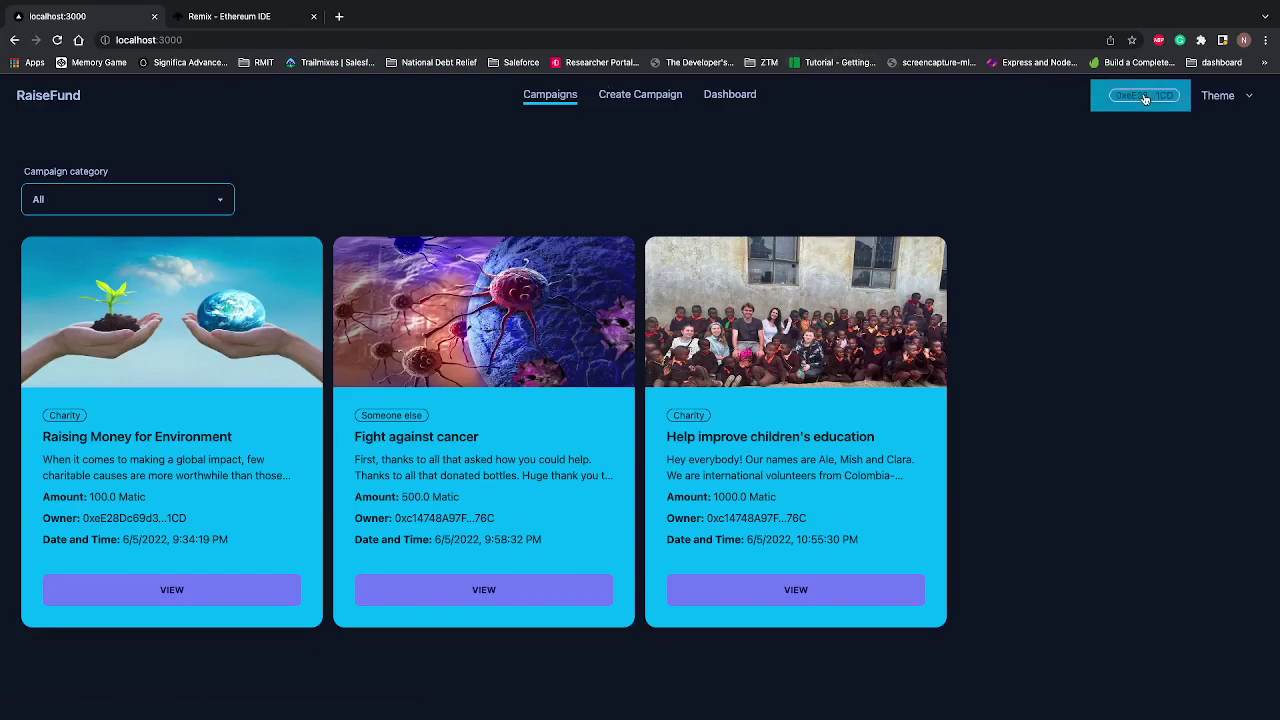